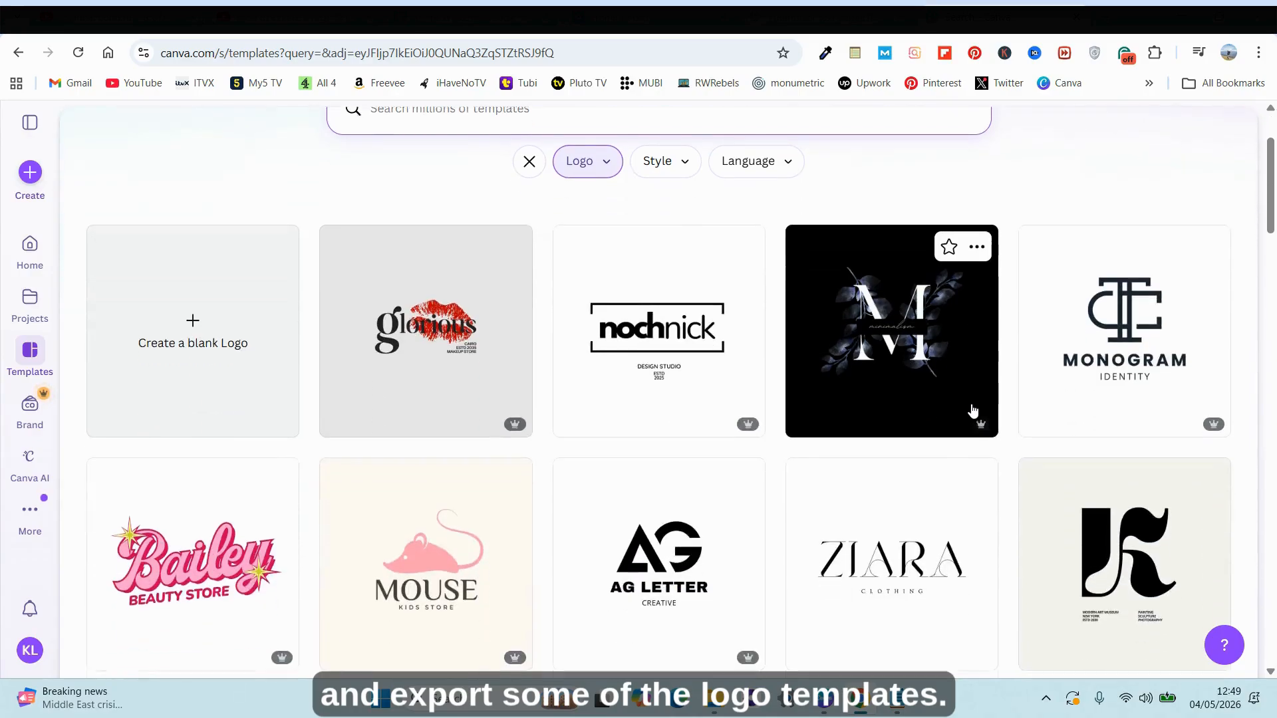
Step: Filter the logo templates by the Elegant style
{"action": "scroll", "coordinate": [975, 408], "scroll_direction": "down", "scroll_amount": 4}
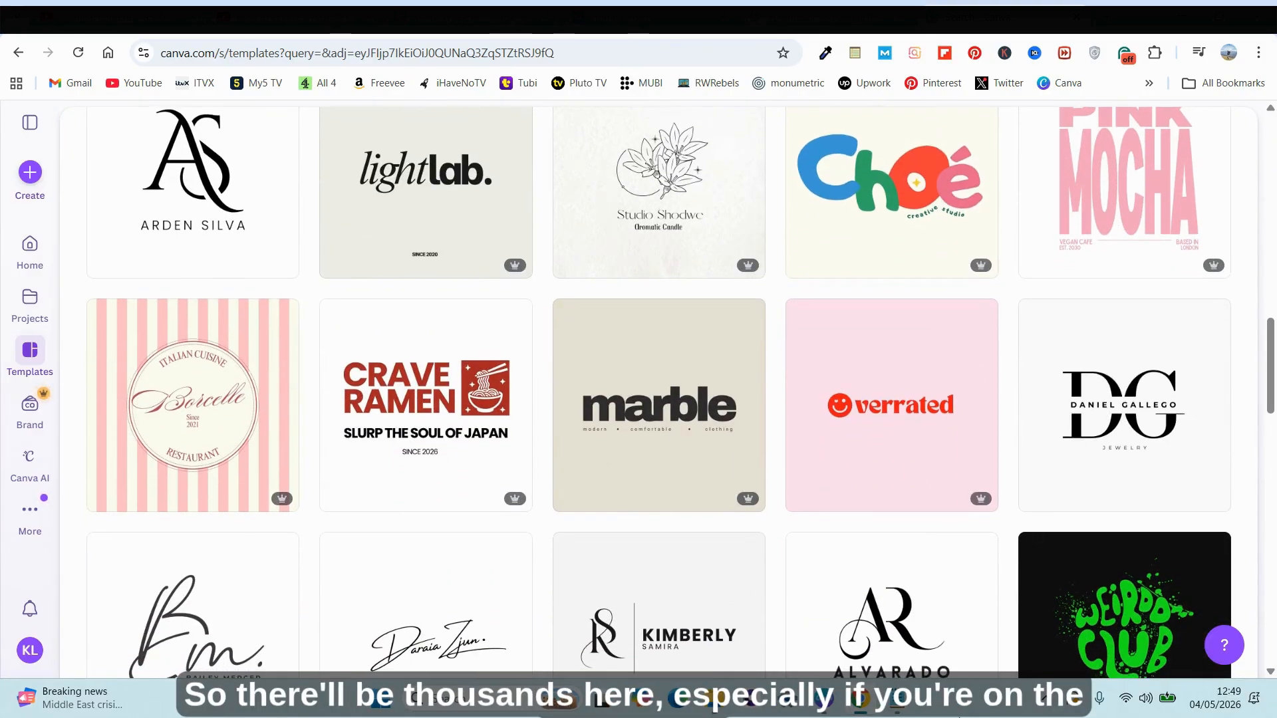
{"action": "scroll", "coordinate": [987, 457], "scroll_direction": "up", "scroll_amount": 20}
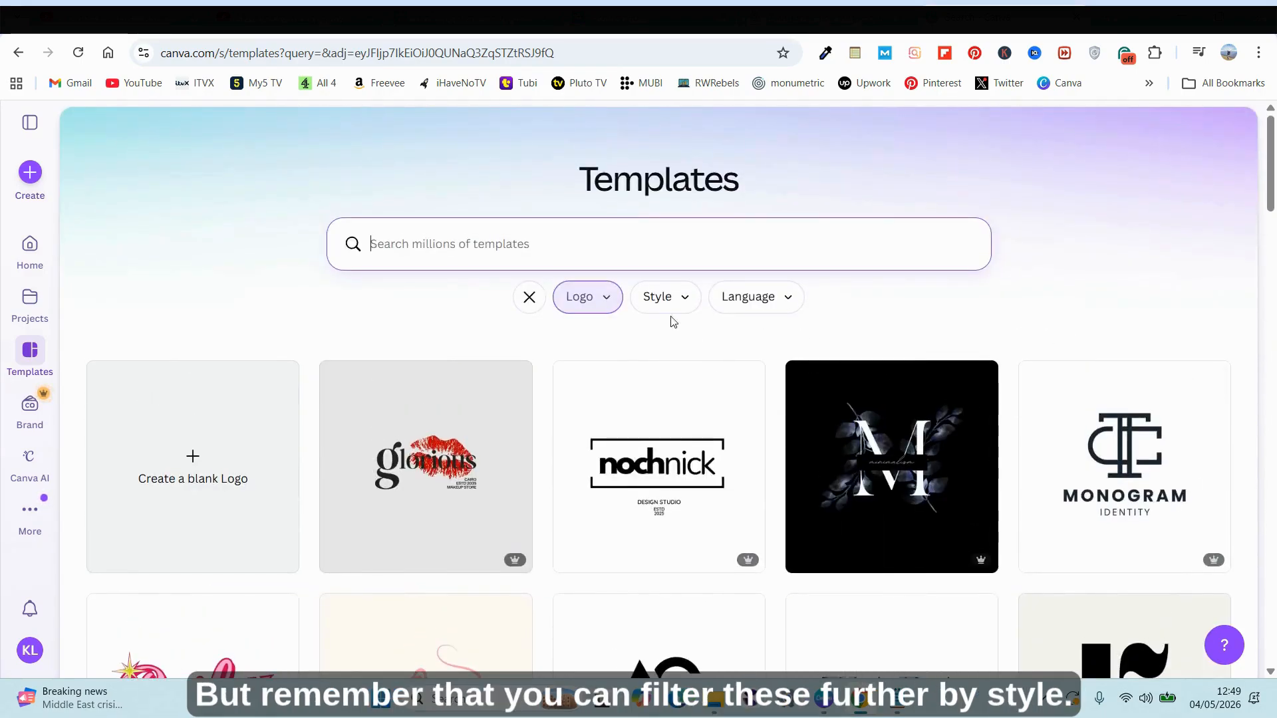
{"action": "left_click", "coordinate": [685, 302]}
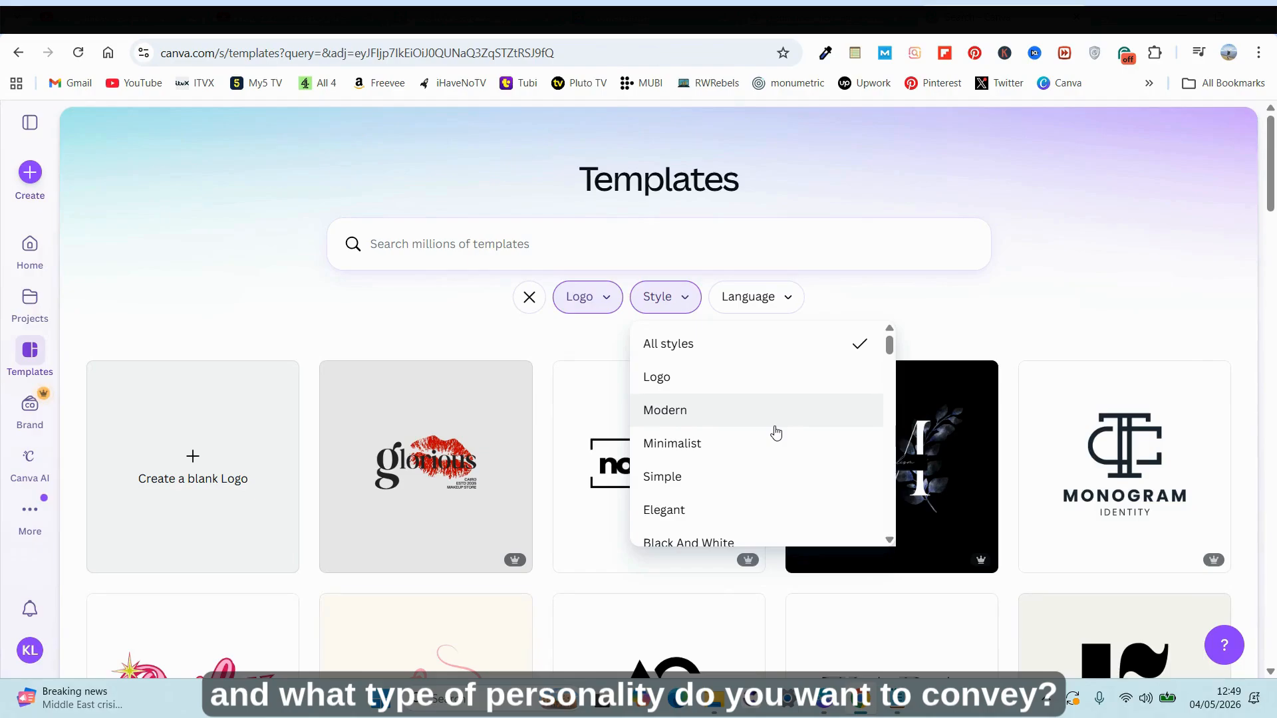
{"action": "scroll", "coordinate": [775, 433], "scroll_direction": "down", "scroll_amount": 1}
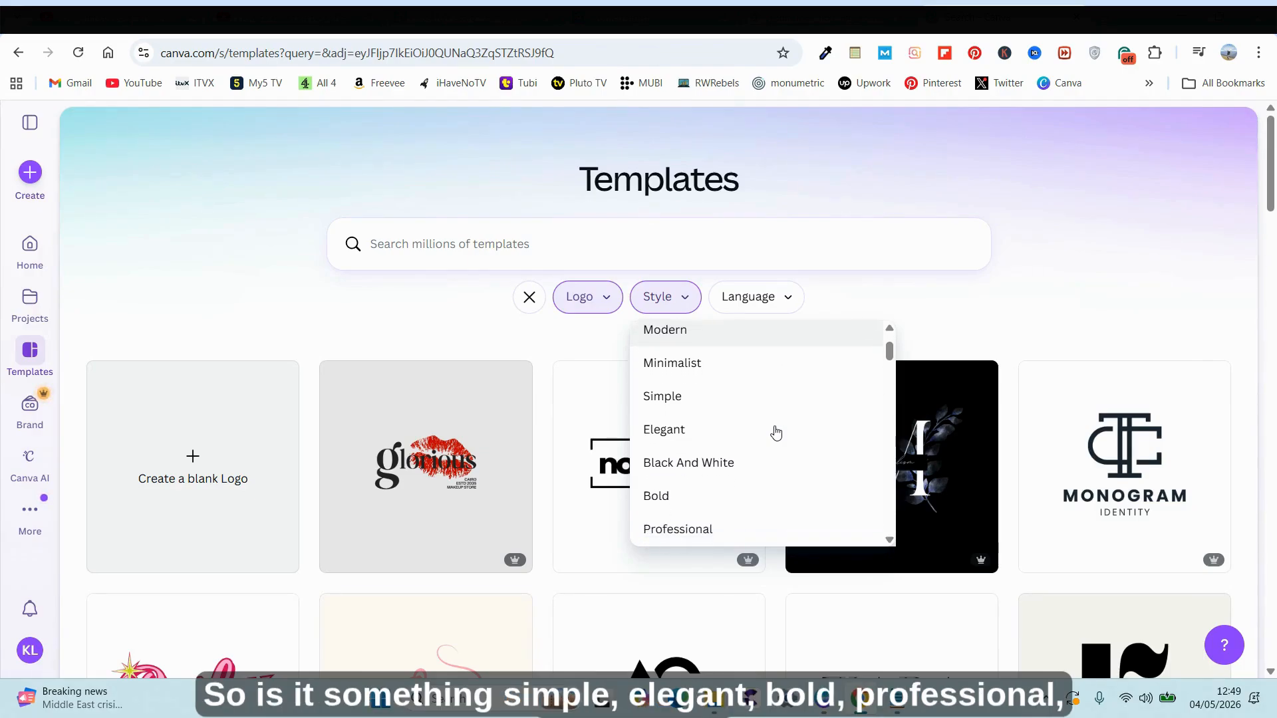
{"action": "scroll", "coordinate": [765, 399], "scroll_direction": "down", "scroll_amount": 3}
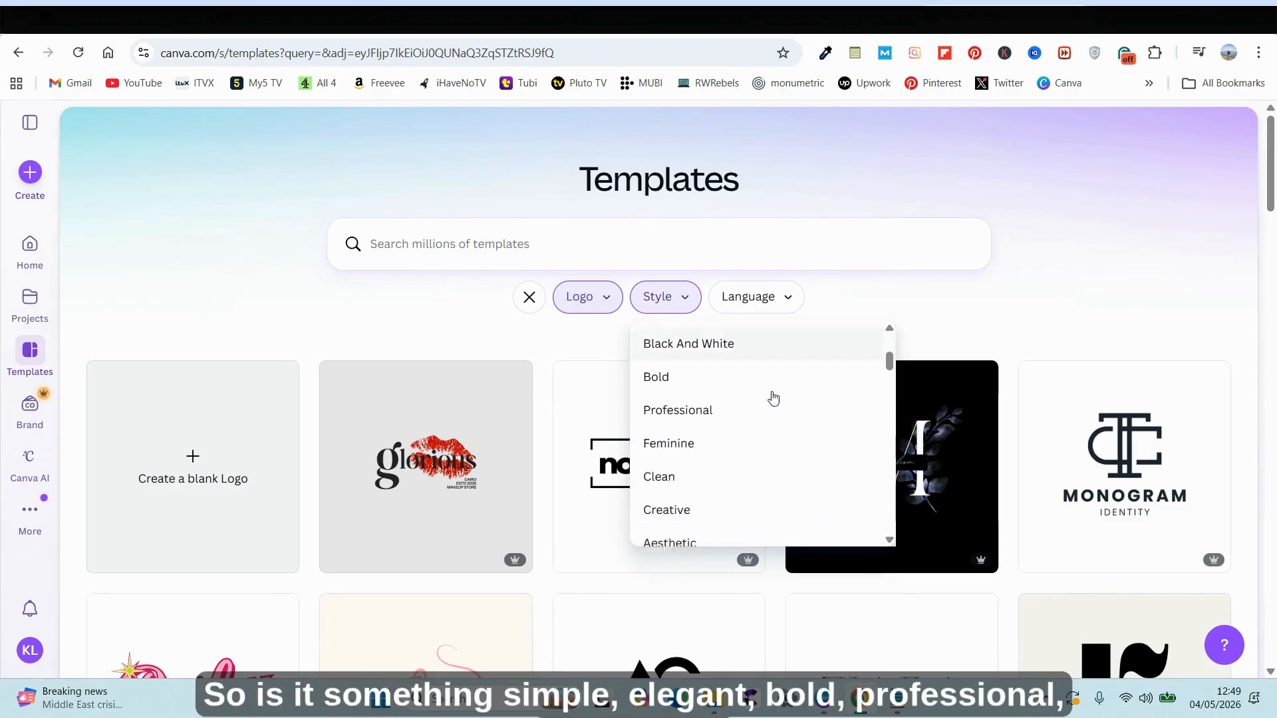
{"action": "scroll", "coordinate": [699, 366], "scroll_direction": "down", "scroll_amount": 1}
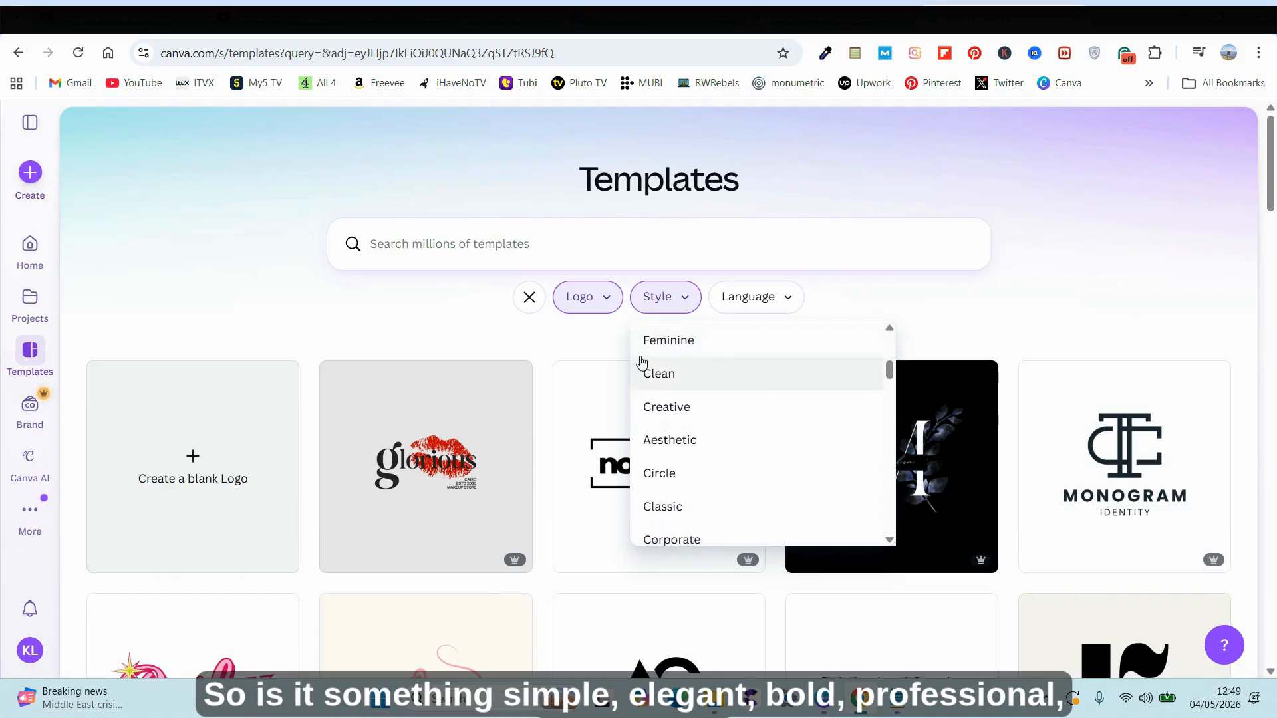
{"action": "scroll", "coordinate": [775, 423], "scroll_direction": "down", "scroll_amount": 4}
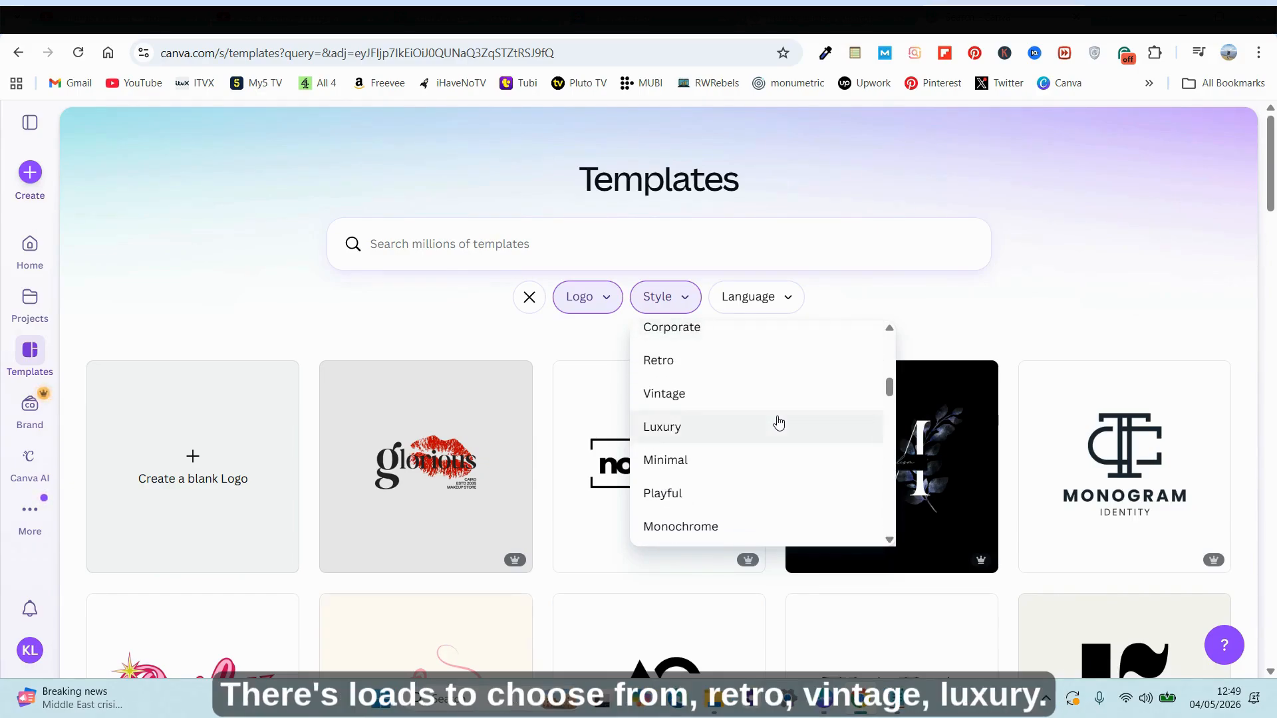
{"action": "scroll", "coordinate": [771, 364], "scroll_direction": "down", "scroll_amount": 3}
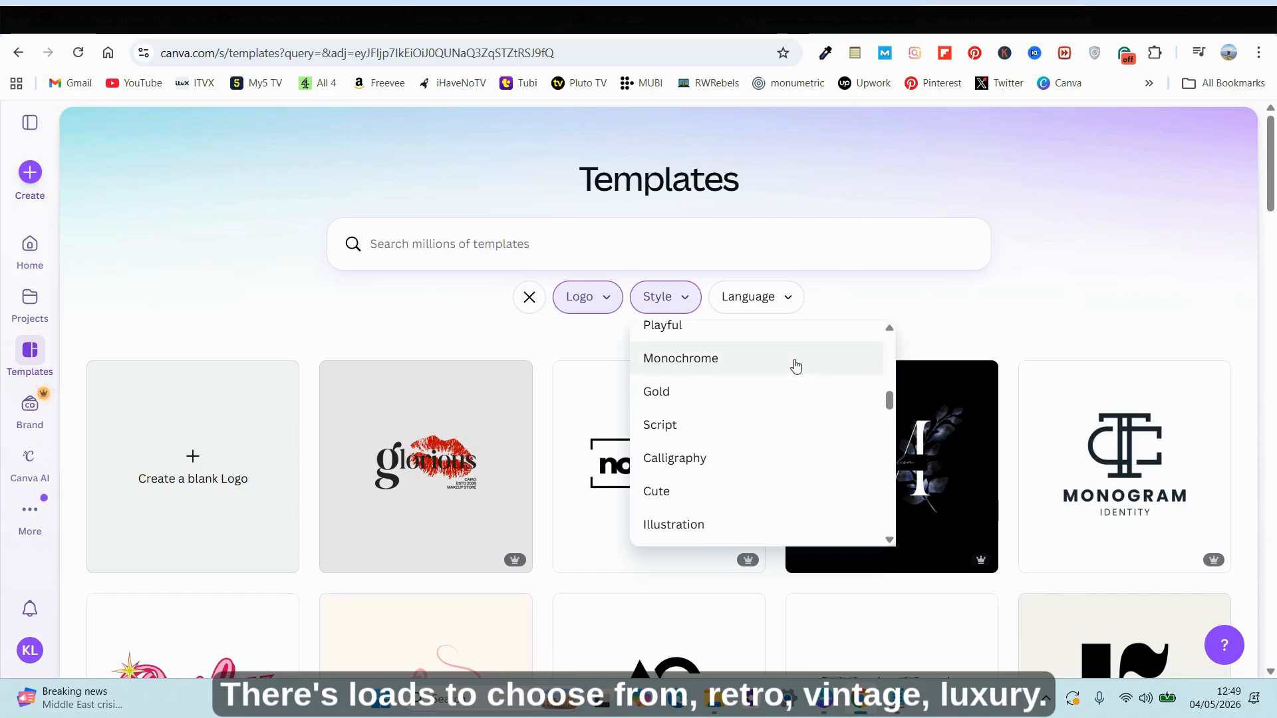
{"action": "scroll", "coordinate": [682, 405], "scroll_direction": "up", "scroll_amount": 4}
{"action": "scroll", "coordinate": [767, 447], "scroll_direction": "up", "scroll_amount": 10}
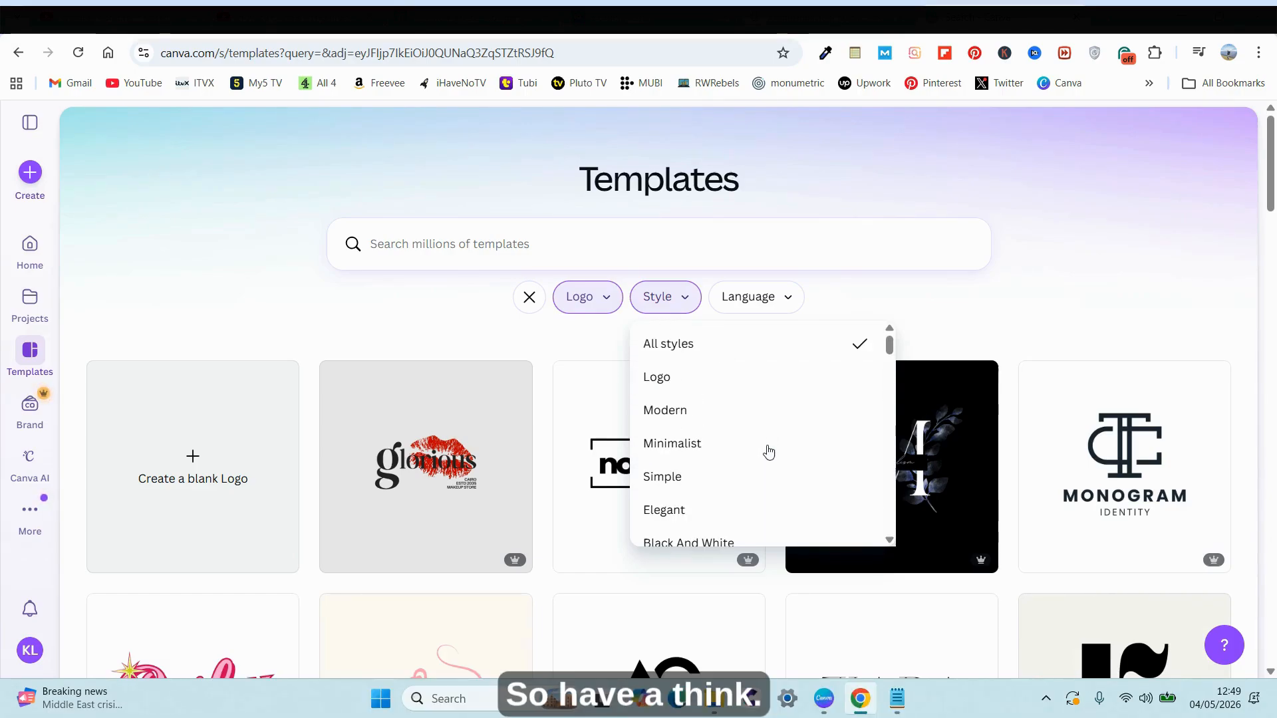
{"action": "scroll", "coordinate": [771, 446], "scroll_direction": "down", "scroll_amount": 2}
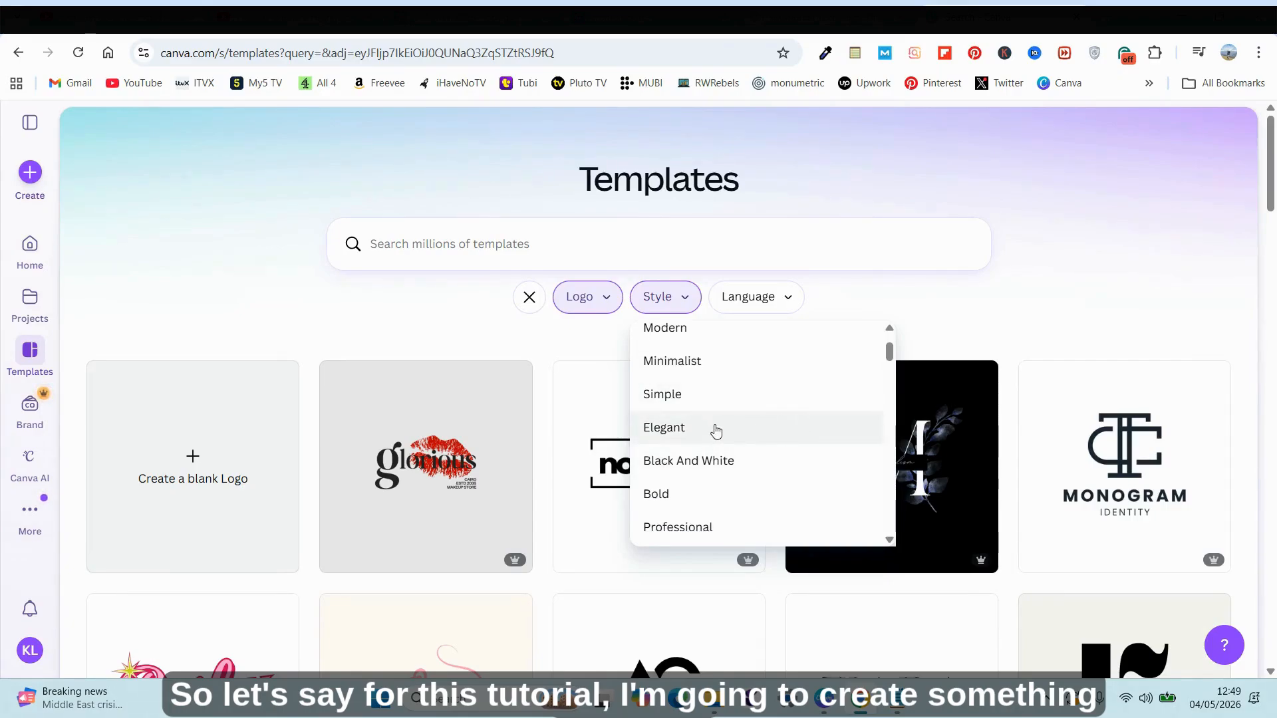
{"action": "left_click", "coordinate": [691, 428]}
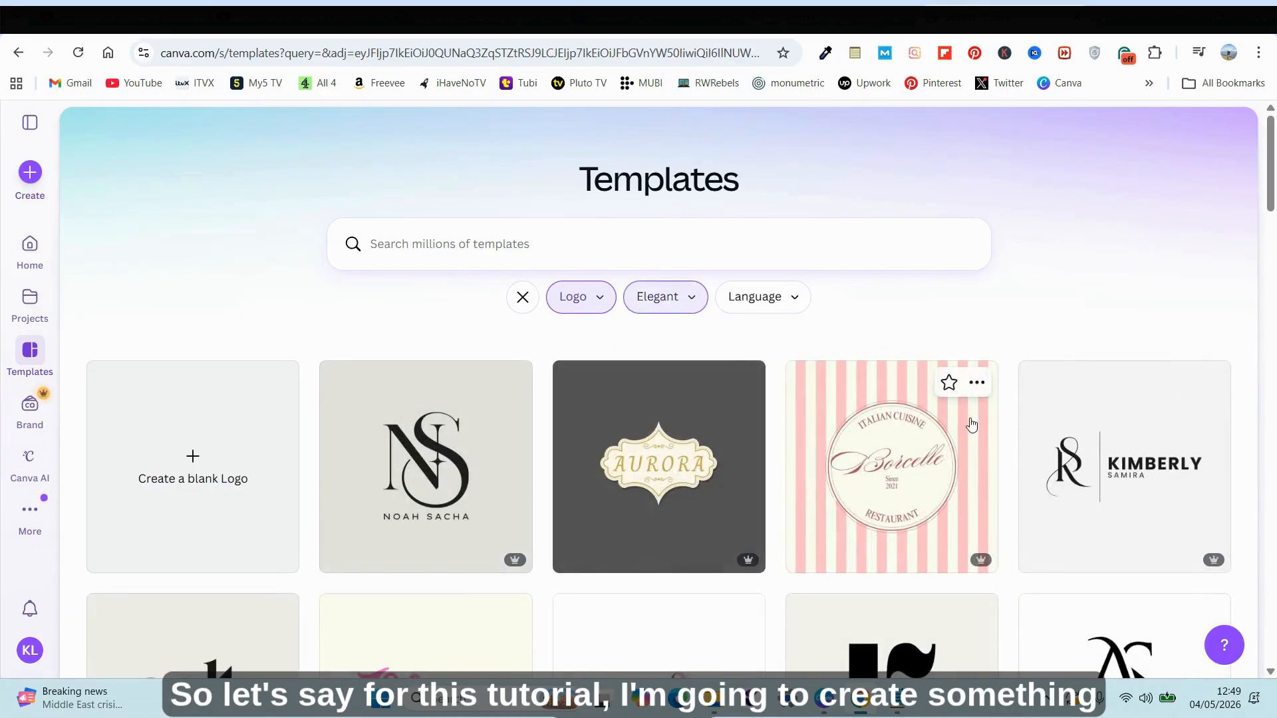
Step: Find the GLOW Beauty Studio logo with the floral line drawing among the elegant templates and open it for customizing
{"action": "scroll", "coordinate": [970, 431], "scroll_direction": "down", "scroll_amount": 8}
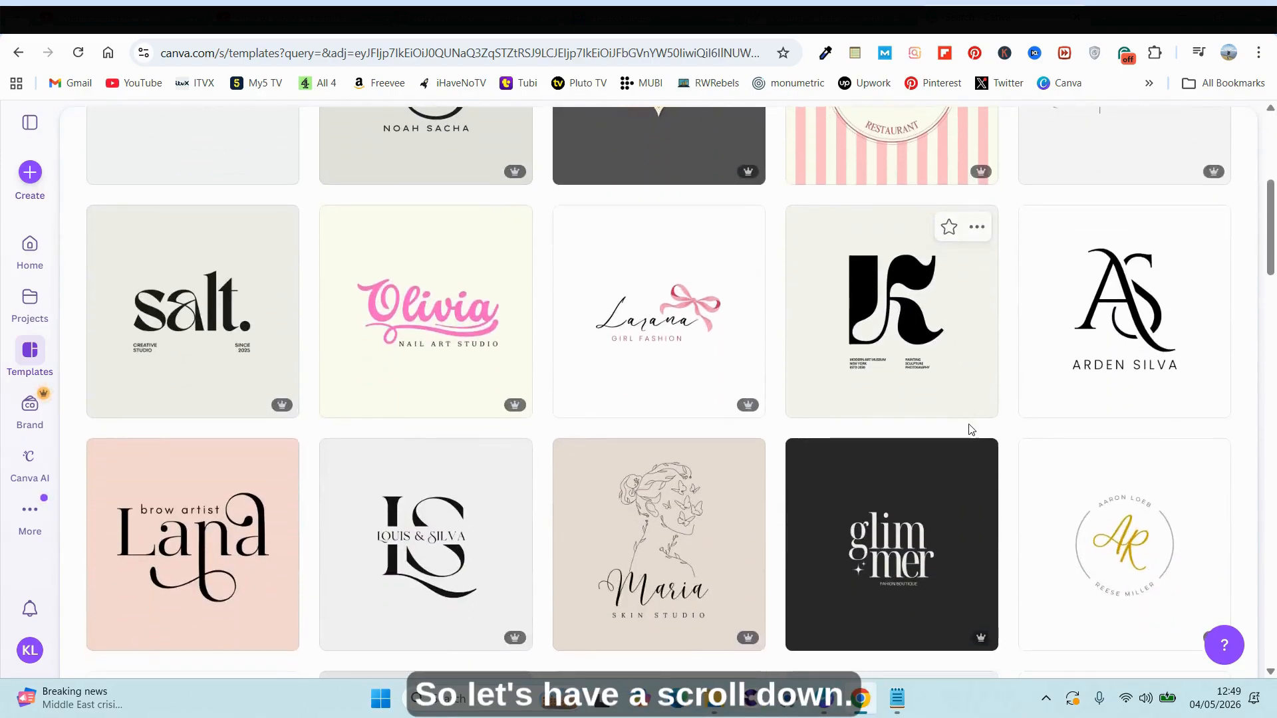
{"action": "scroll", "coordinate": [969, 429], "scroll_direction": "down", "scroll_amount": 2}
{"action": "scroll", "coordinate": [968, 429], "scroll_direction": "down", "scroll_amount": 5}
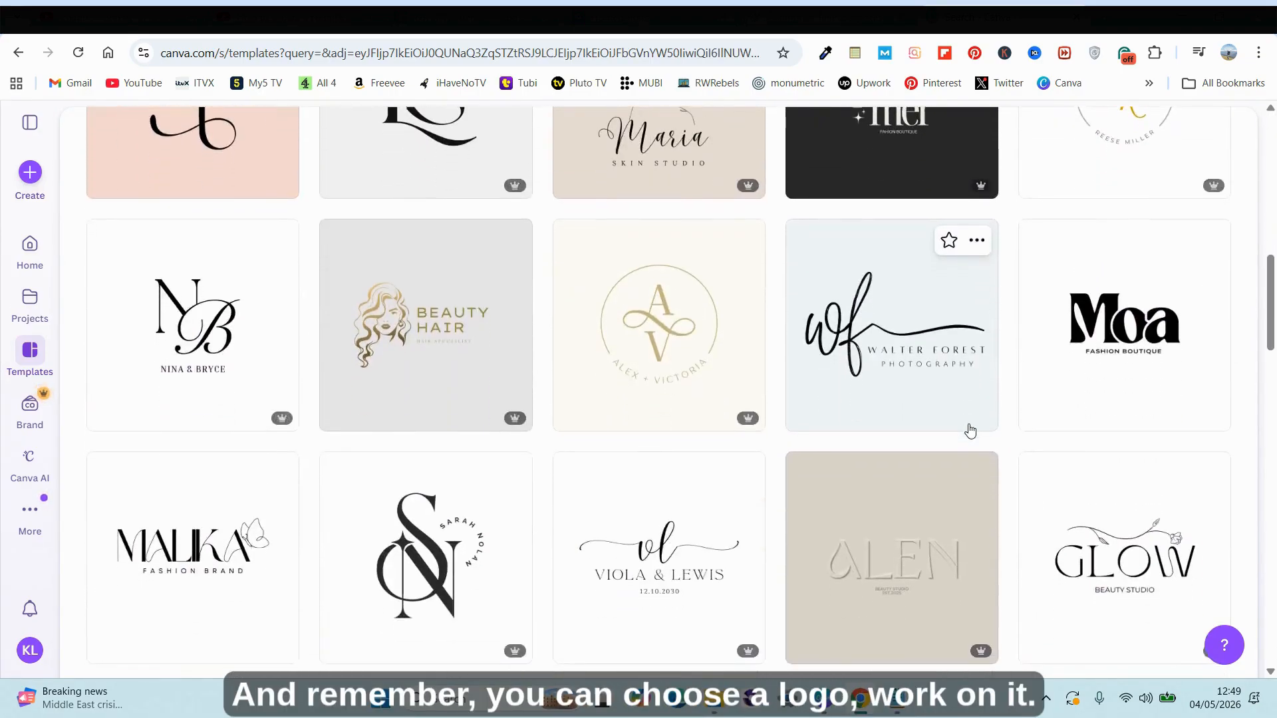
{"action": "mouse_move", "coordinate": [970, 431]}
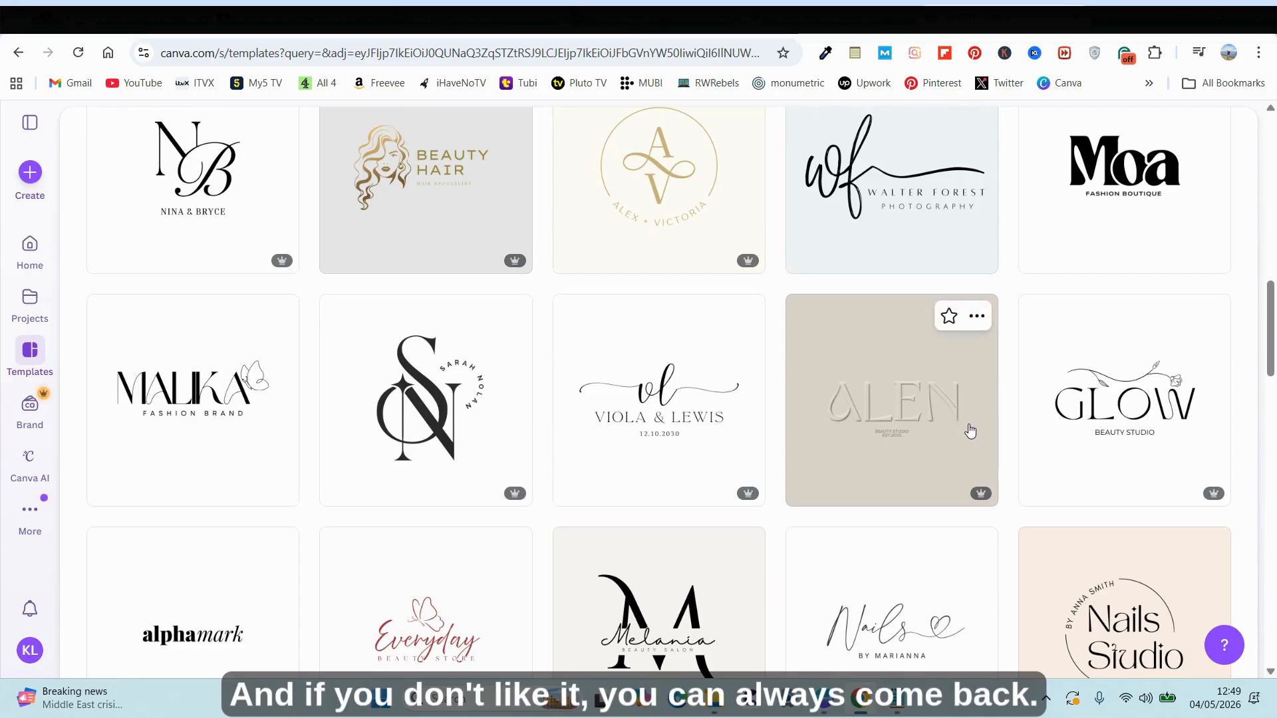
{"action": "scroll", "coordinate": [970, 431], "scroll_direction": "down", "scroll_amount": 5}
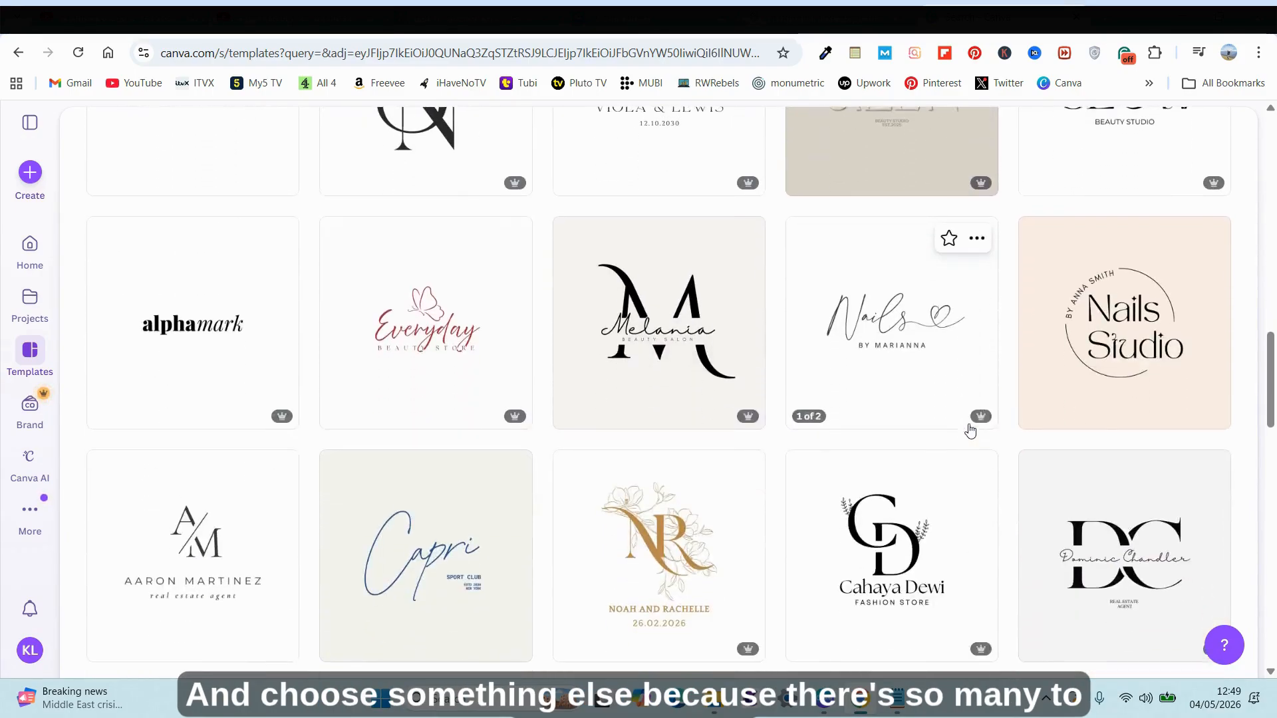
{"action": "scroll", "coordinate": [968, 397], "scroll_direction": "down", "scroll_amount": 3}
{"action": "scroll", "coordinate": [967, 397], "scroll_direction": "down", "scroll_amount": 6}
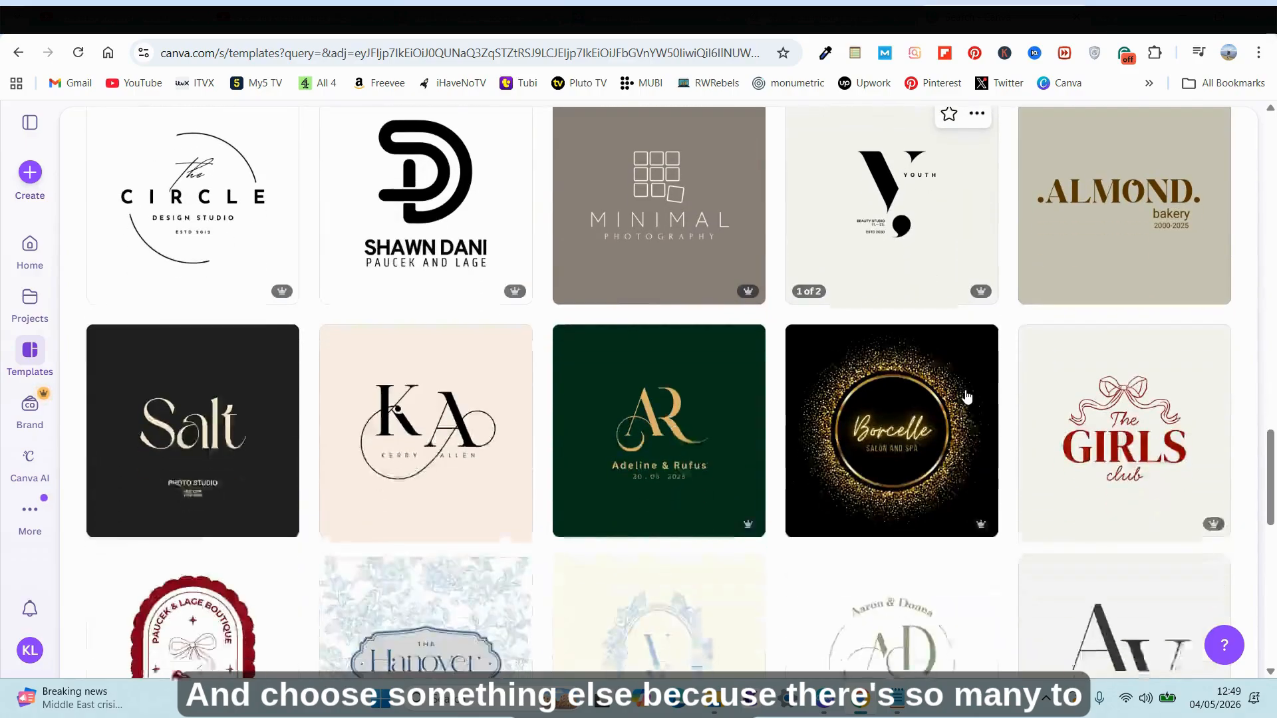
{"action": "scroll", "coordinate": [967, 398], "scroll_direction": "down", "scroll_amount": 3}
{"action": "scroll", "coordinate": [967, 397], "scroll_direction": "up", "scroll_amount": 16}
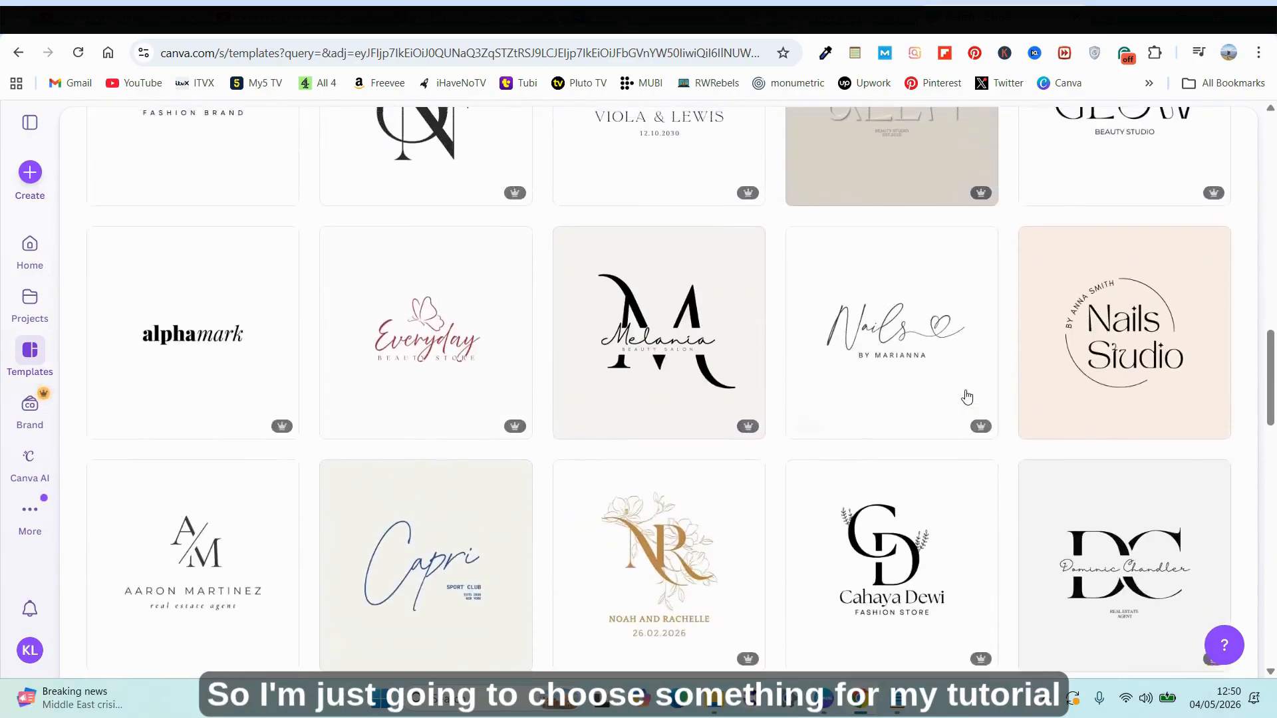
{"action": "scroll", "coordinate": [967, 397], "scroll_direction": "down", "scroll_amount": 1}
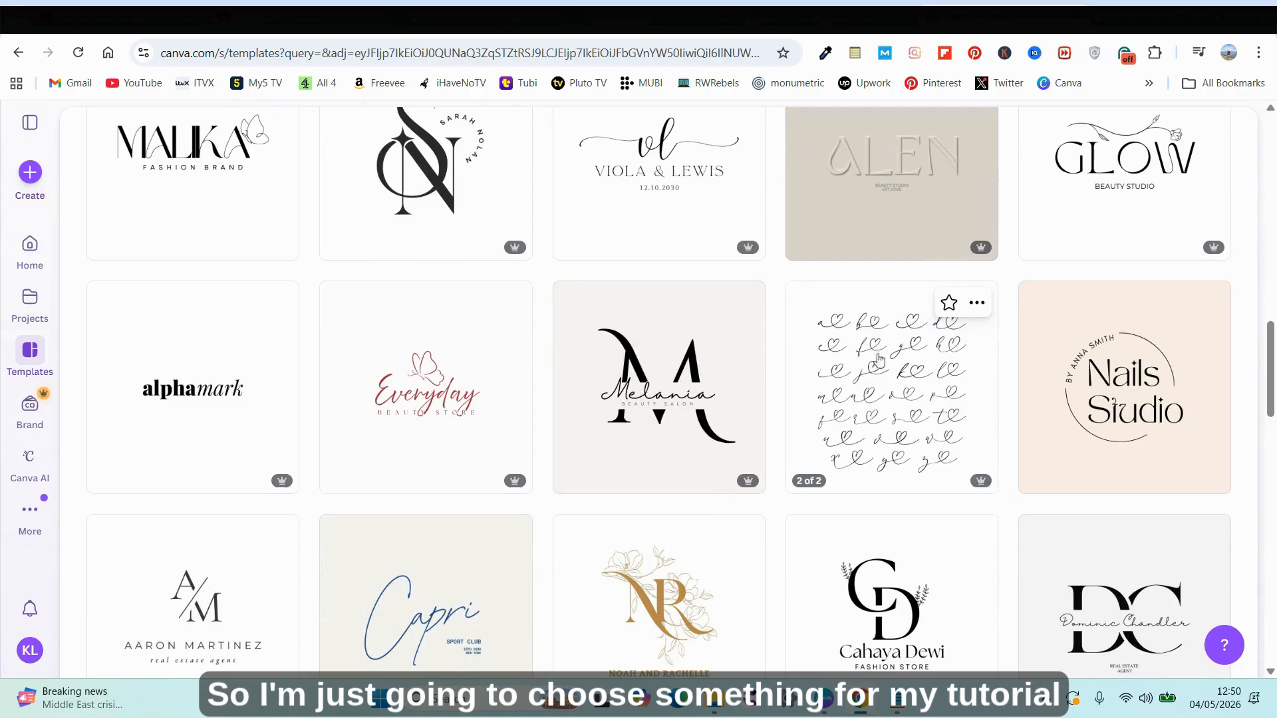
{"action": "scroll", "coordinate": [964, 490], "scroll_direction": "up", "scroll_amount": 2}
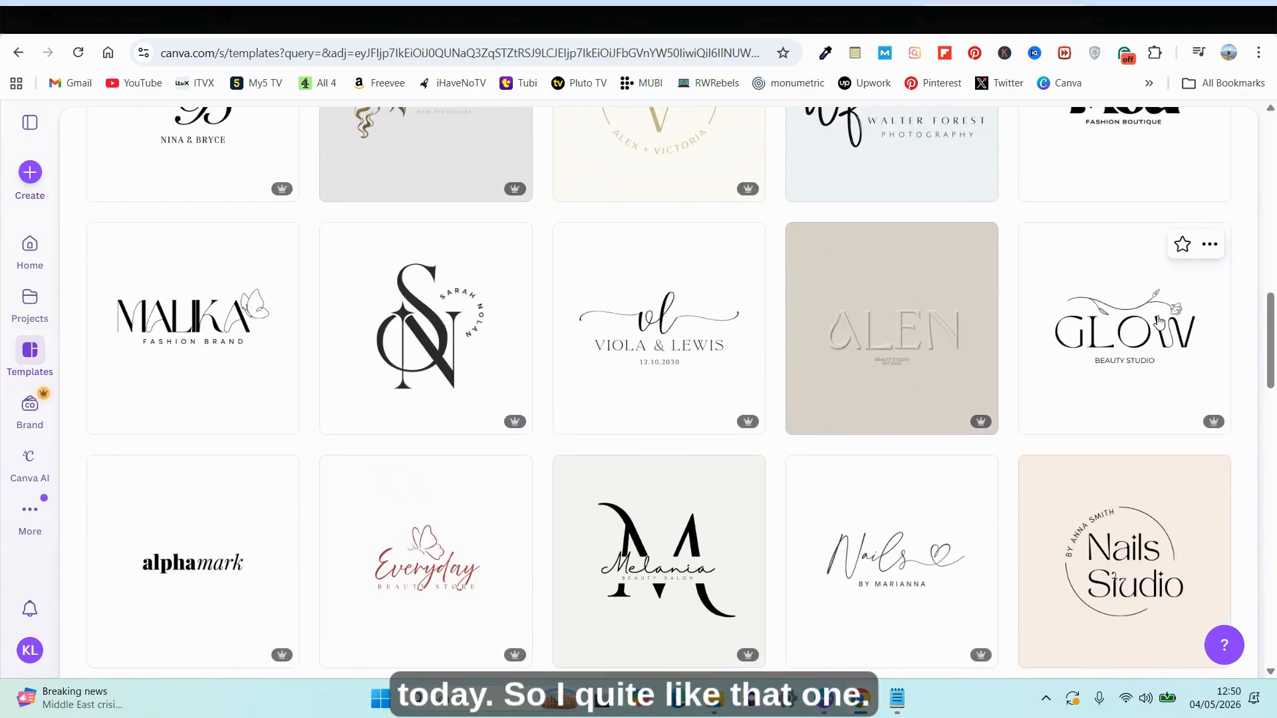
{"action": "left_click", "coordinate": [1159, 322]}
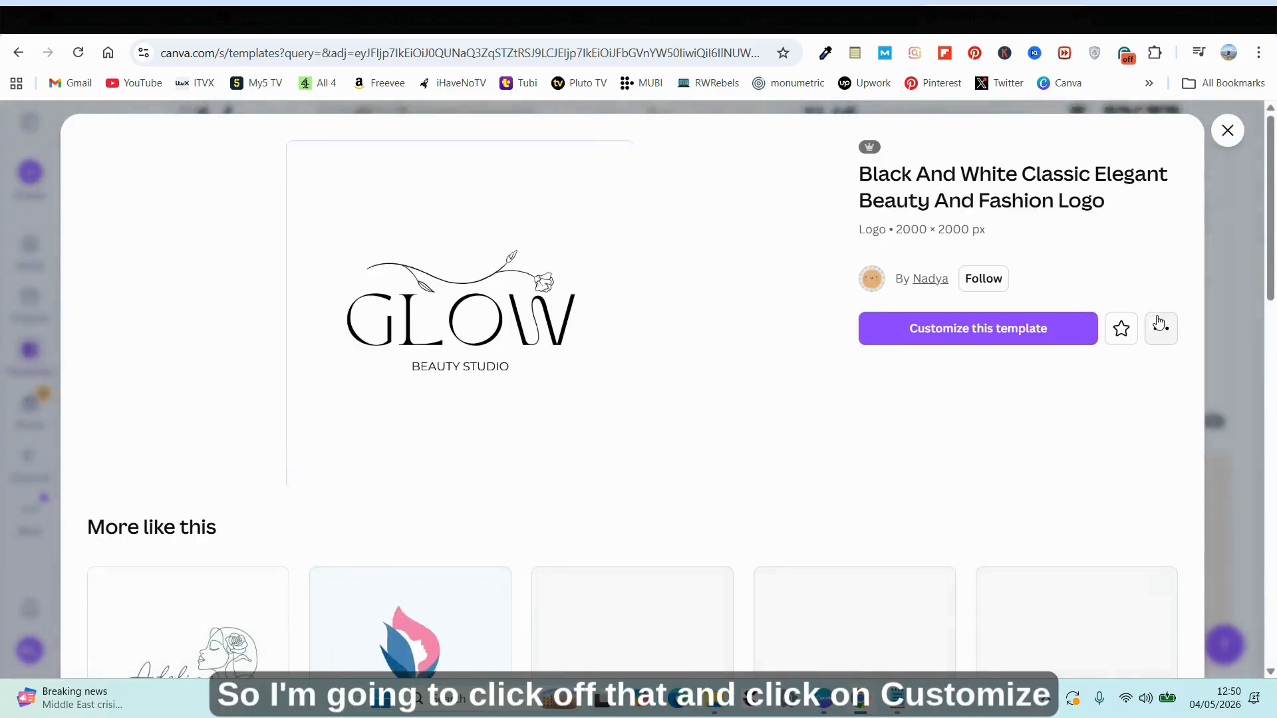
{"action": "left_click", "coordinate": [980, 330]}
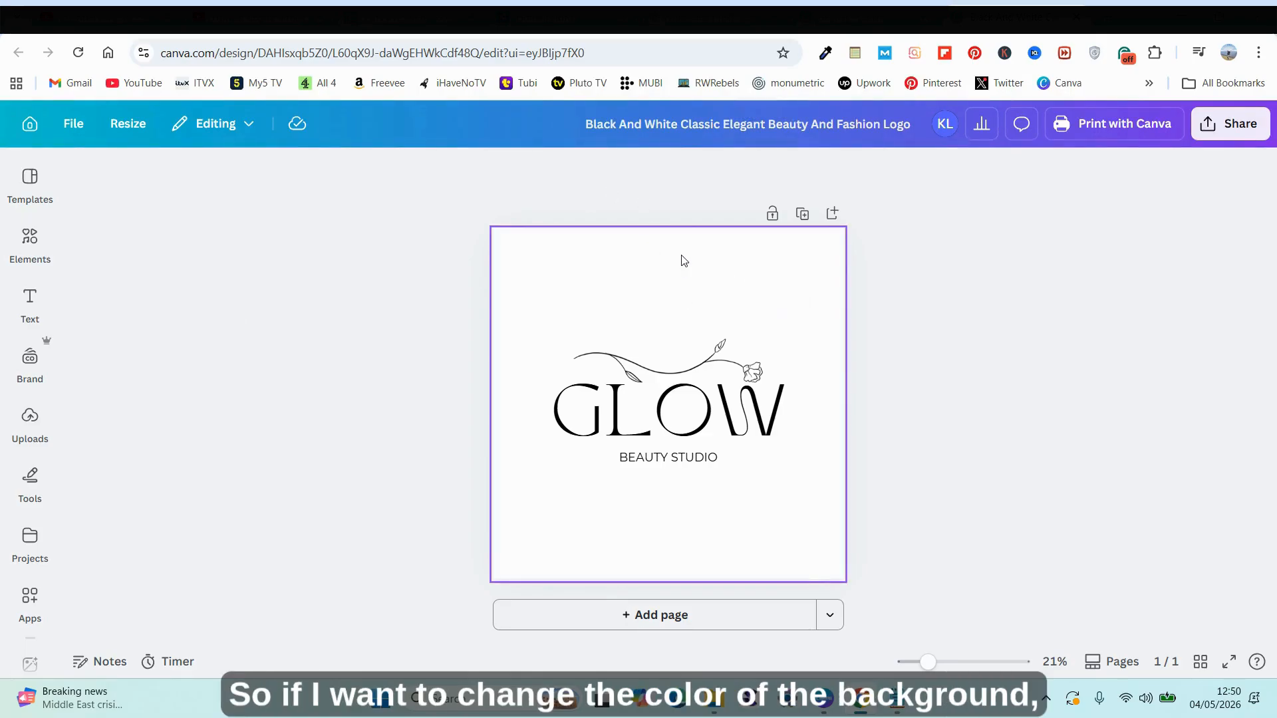
Step: Open the color options for the logo's background and look through the available swatches
{"action": "left_click", "coordinate": [702, 288]}
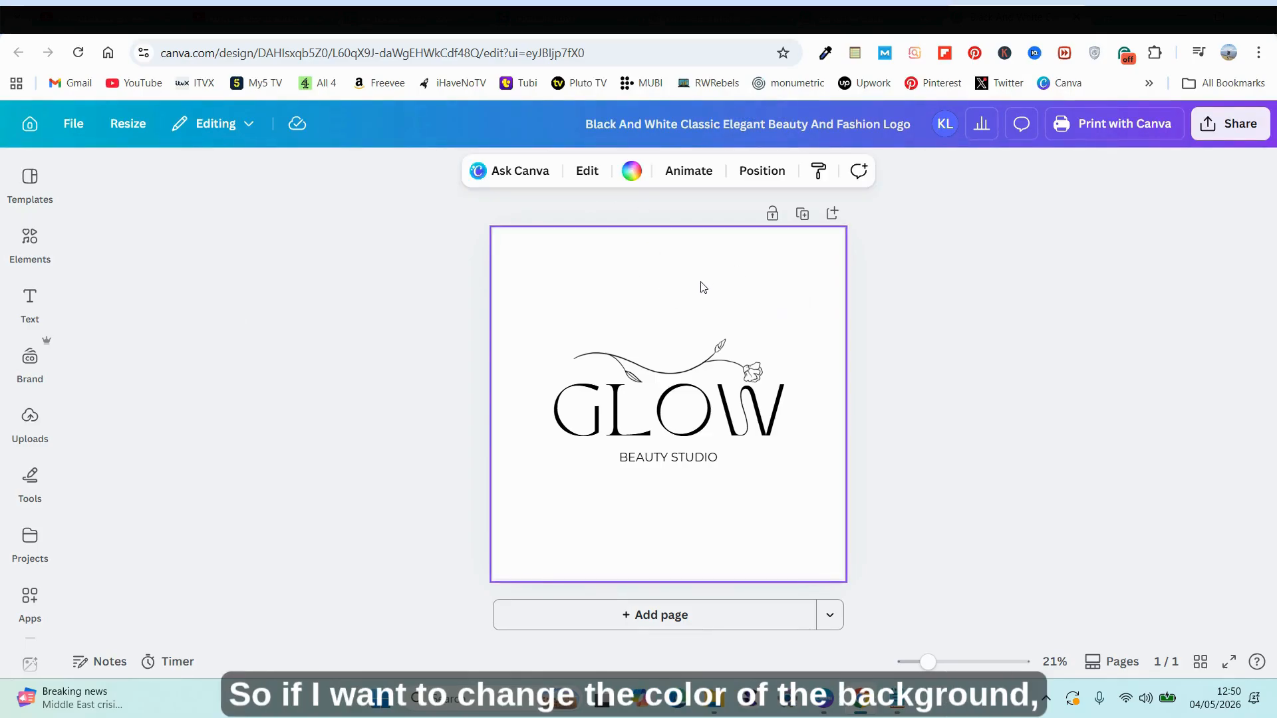
{"action": "left_click", "coordinate": [632, 172]}
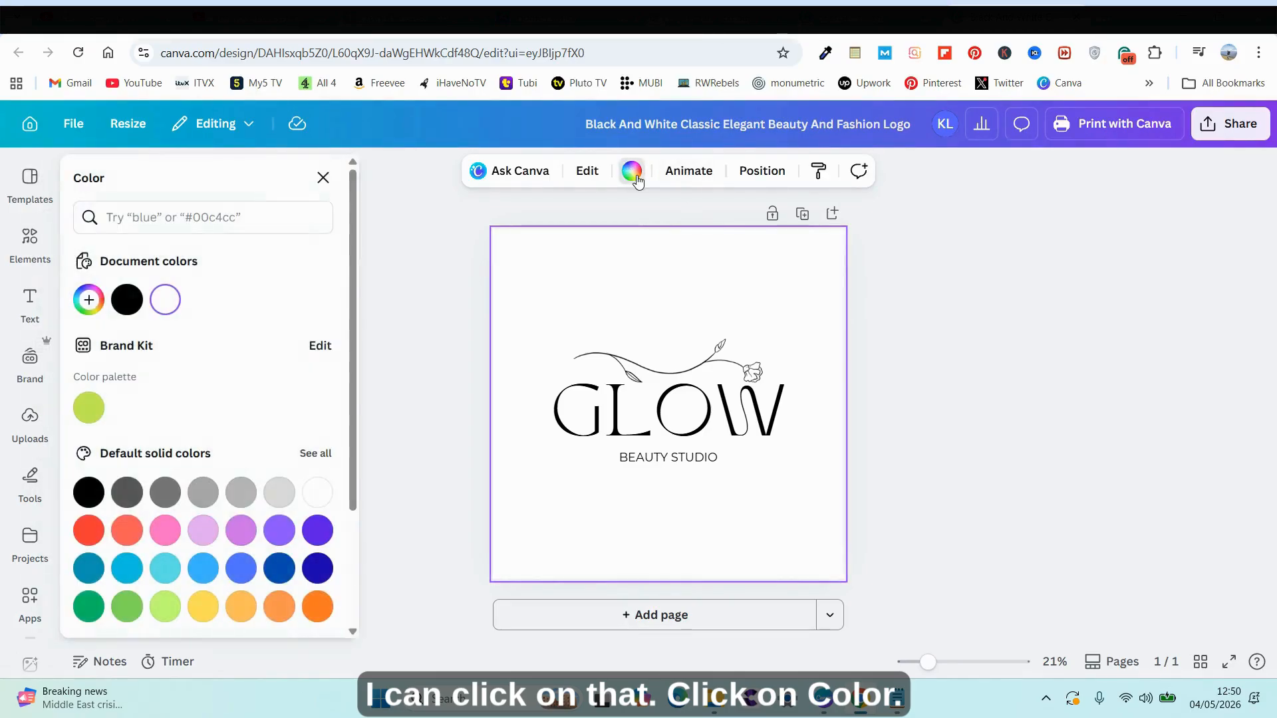
{"action": "scroll", "coordinate": [211, 496], "scroll_direction": "down", "scroll_amount": 3}
{"action": "scroll", "coordinate": [214, 479], "scroll_direction": "up", "scroll_amount": 3}
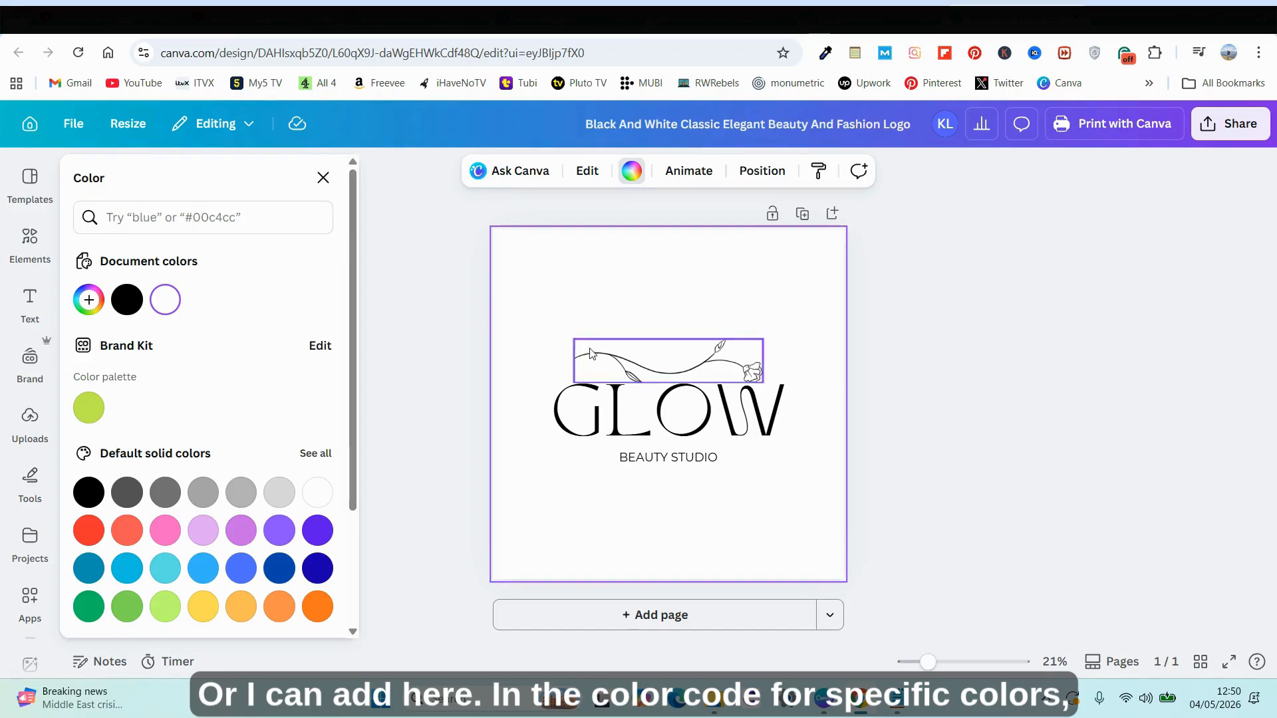
Step: Select the floral line graphic above the GLOW text and look through the recommended elements for alternatives
{"action": "left_click", "coordinate": [732, 365]}
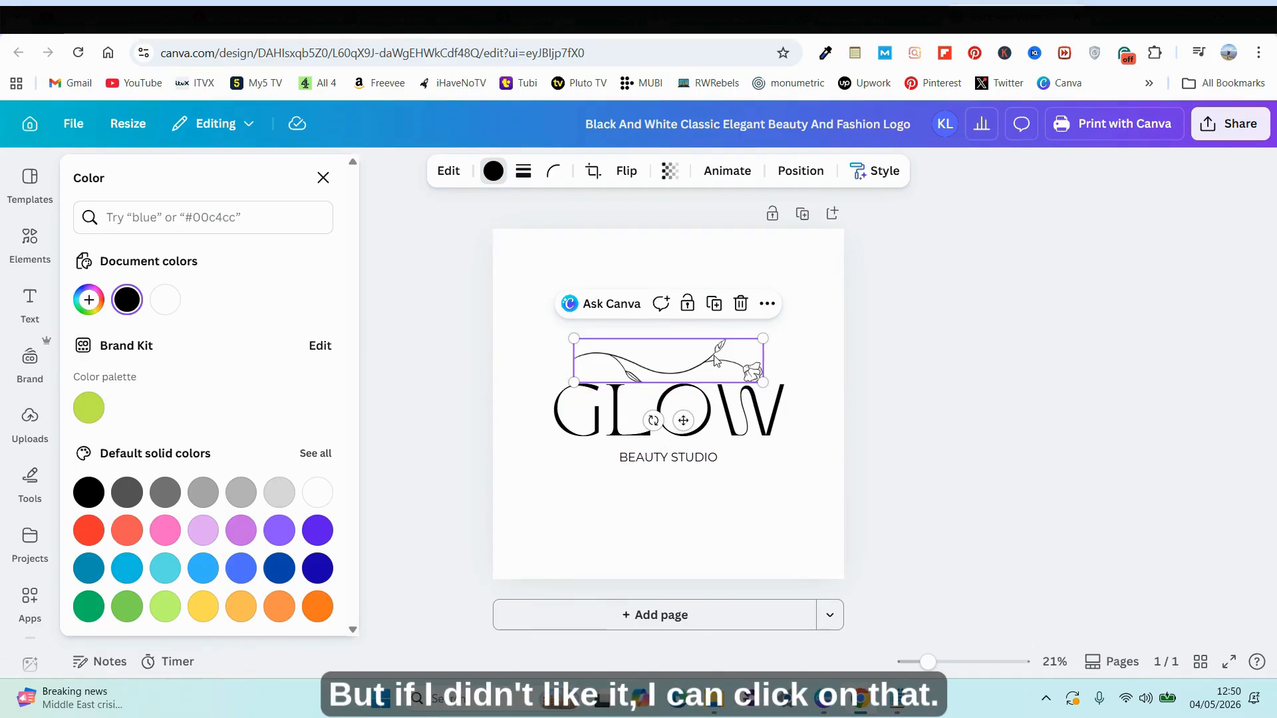
{"action": "left_click", "coordinate": [30, 241]}
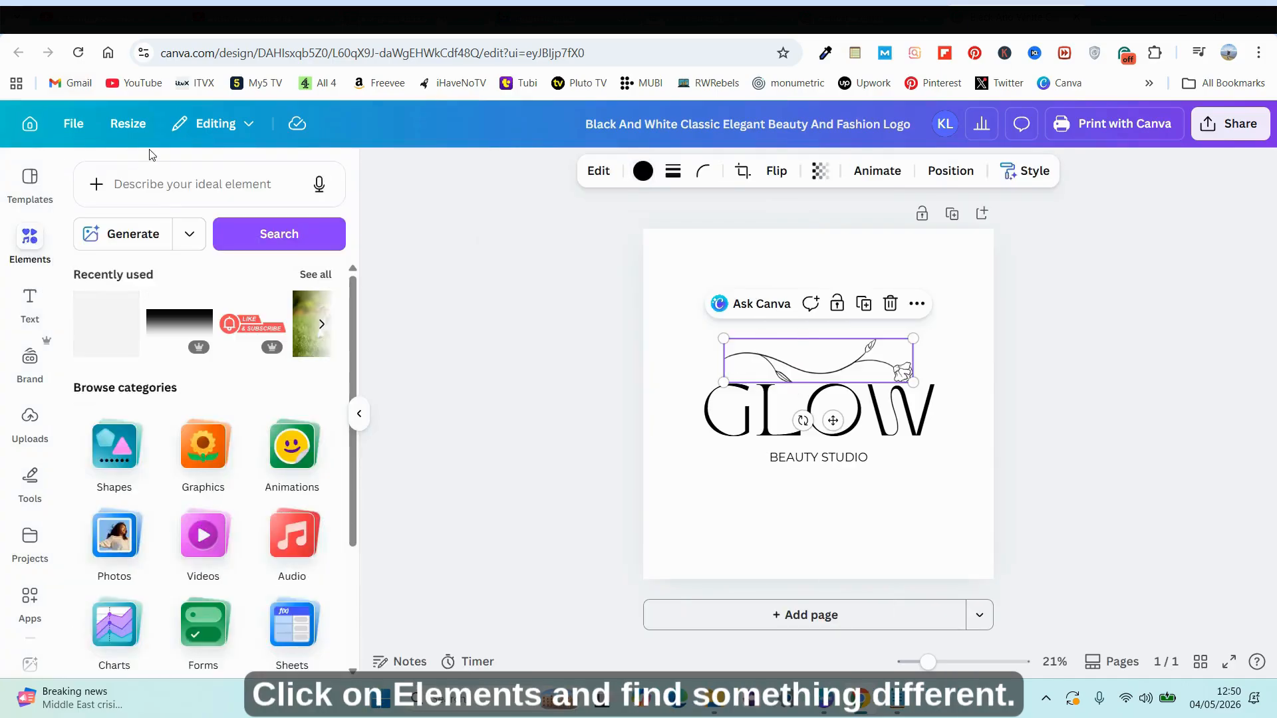
{"action": "left_click", "coordinate": [171, 184]}
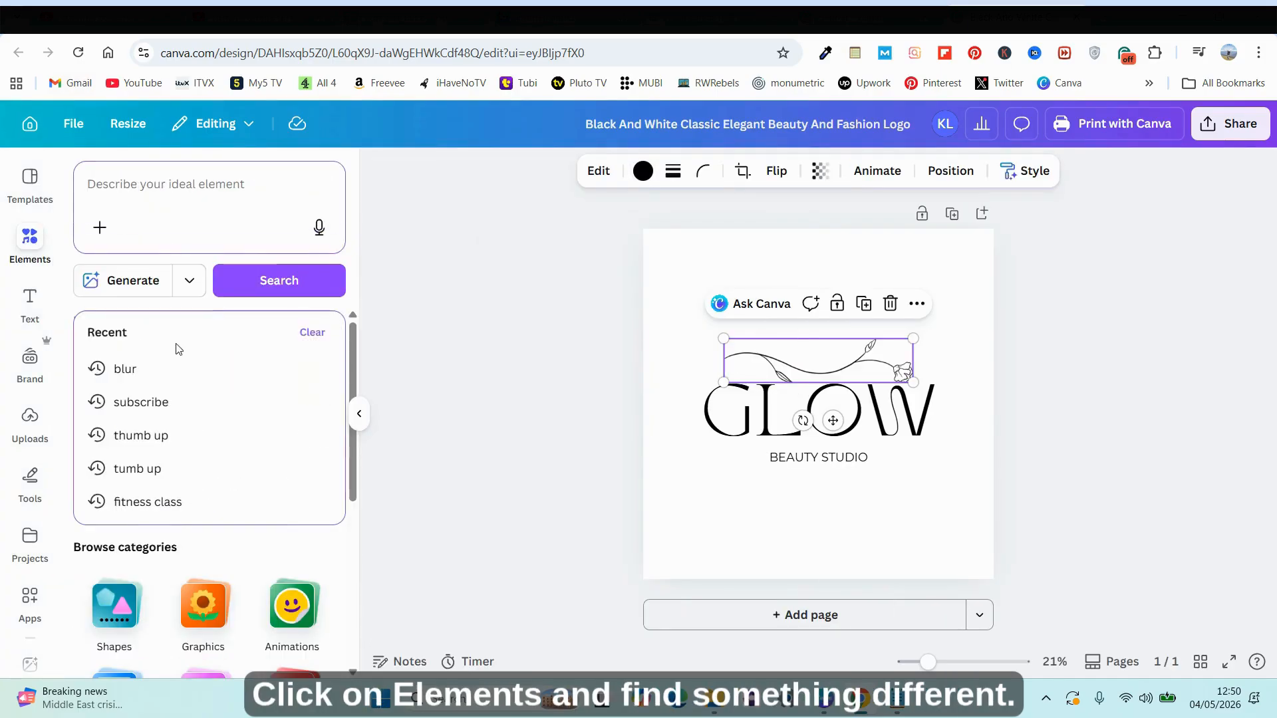
{"action": "left_click", "coordinate": [501, 367]}
{"action": "left_click", "coordinate": [314, 433]}
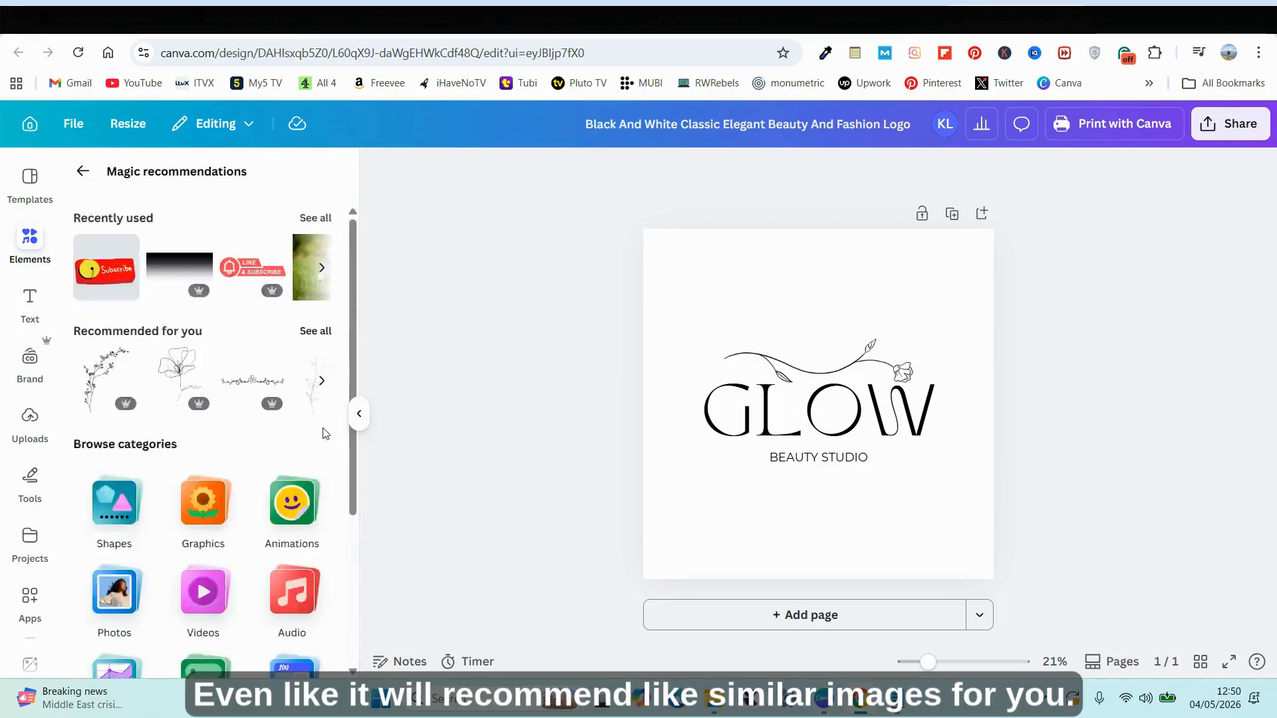
{"action": "scroll", "coordinate": [272, 510], "scroll_direction": "down", "scroll_amount": 10}
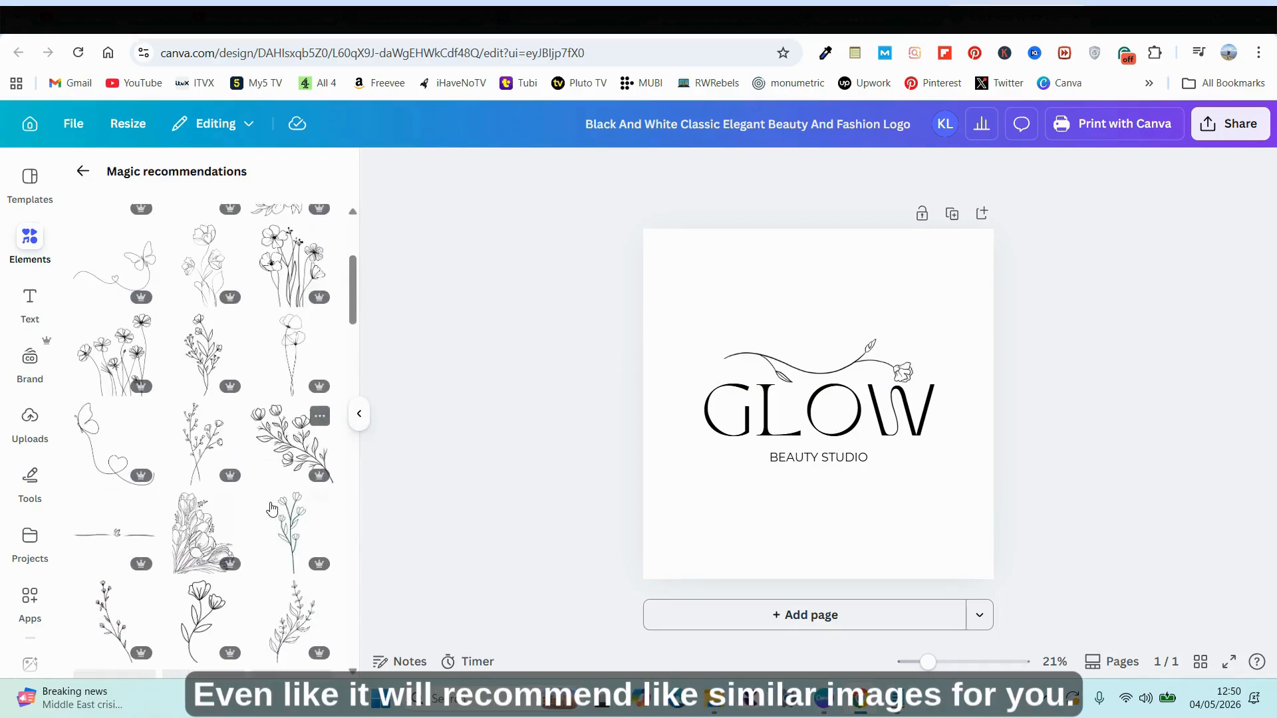
{"action": "scroll", "coordinate": [272, 509], "scroll_direction": "up", "scroll_amount": 10}
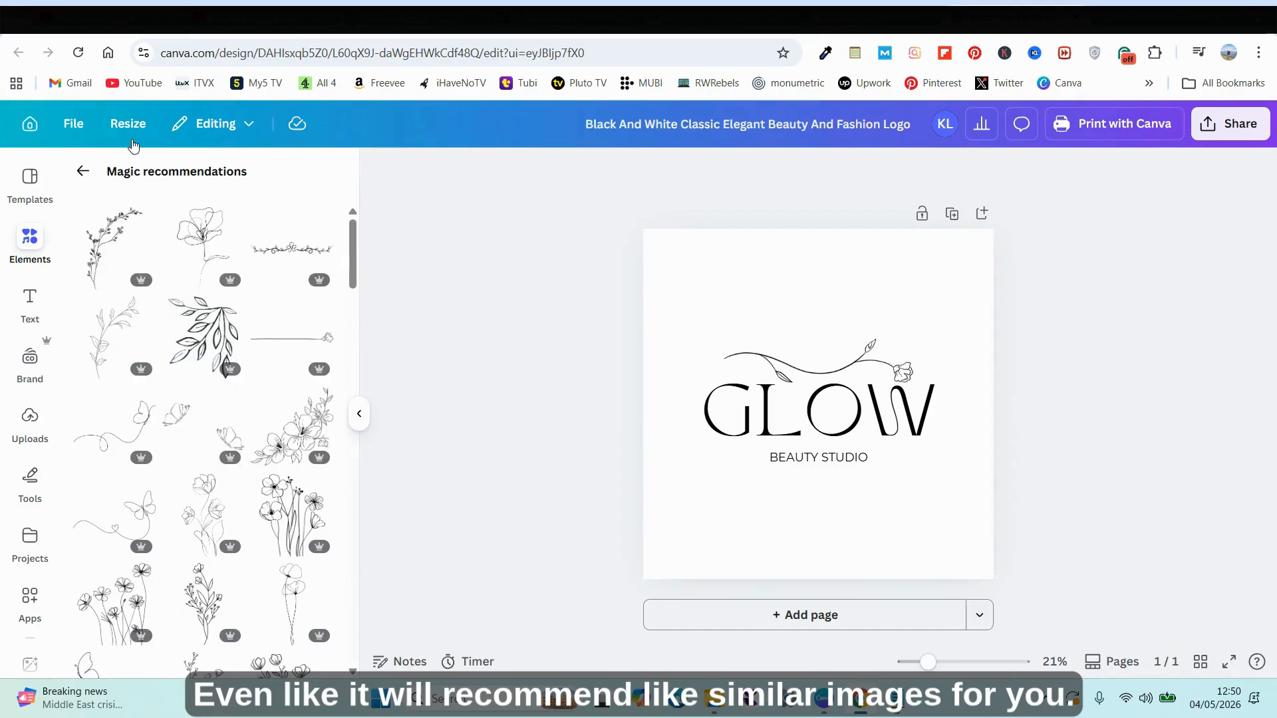
{"action": "left_click", "coordinate": [83, 177]}
{"action": "left_click", "coordinate": [130, 183]}
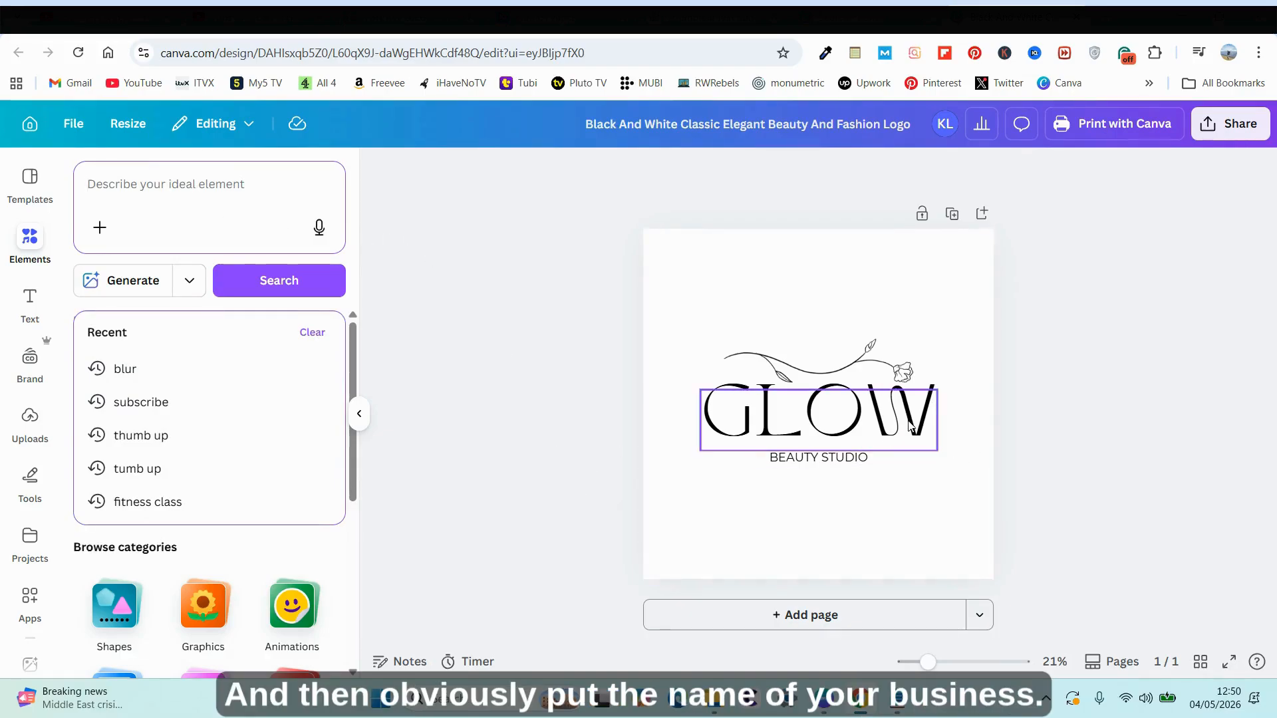
Step: Replace the main logo text GLOW with "Roses"
{"action": "double_click", "coordinate": [929, 415]}
{"action": "left_click", "coordinate": [929, 415]}
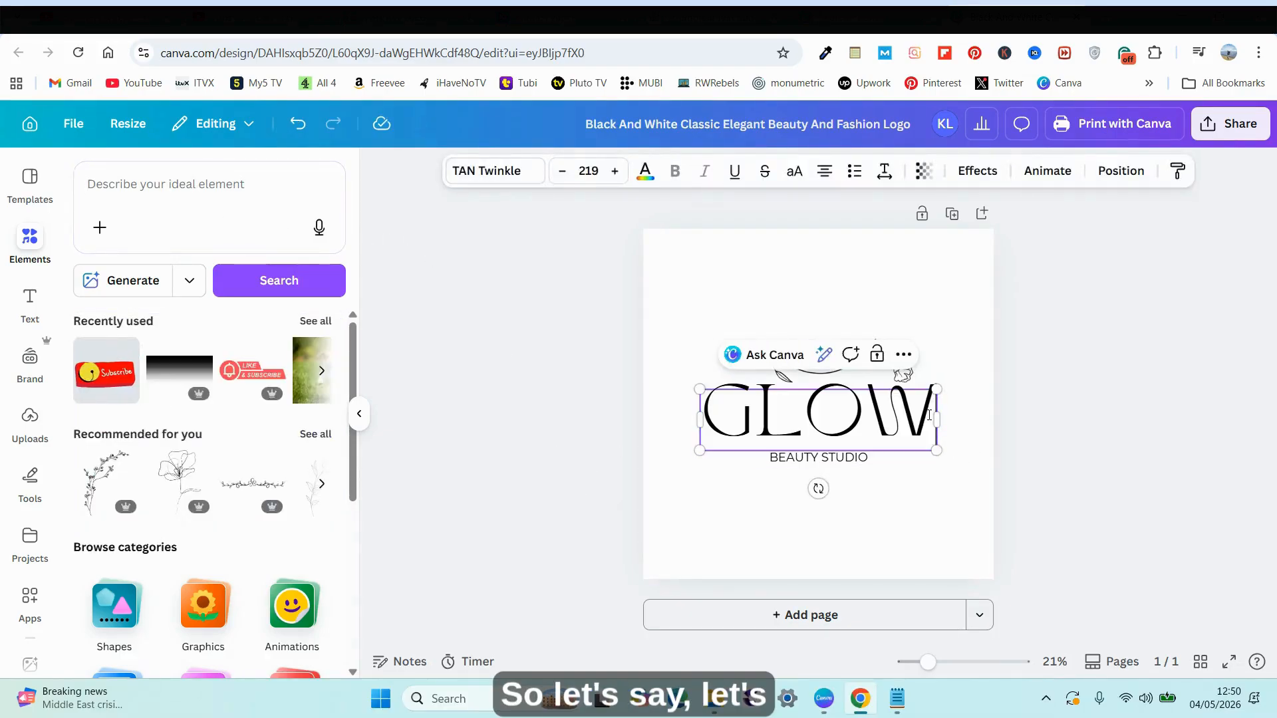
{"action": "key", "text": "BackSpace"}
{"action": "key", "text": "BackSpace"}
{"action": "key", "text": "BackSpace"}
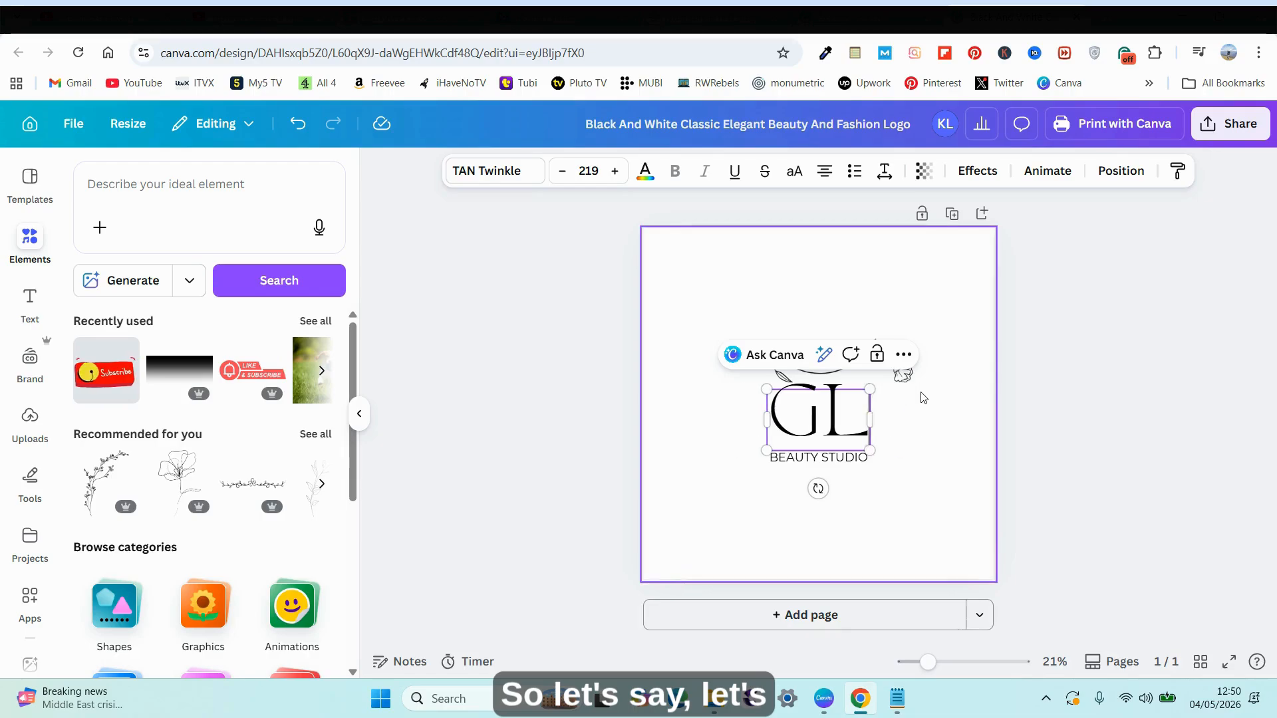
{"action": "key", "text": "BackSpace"}
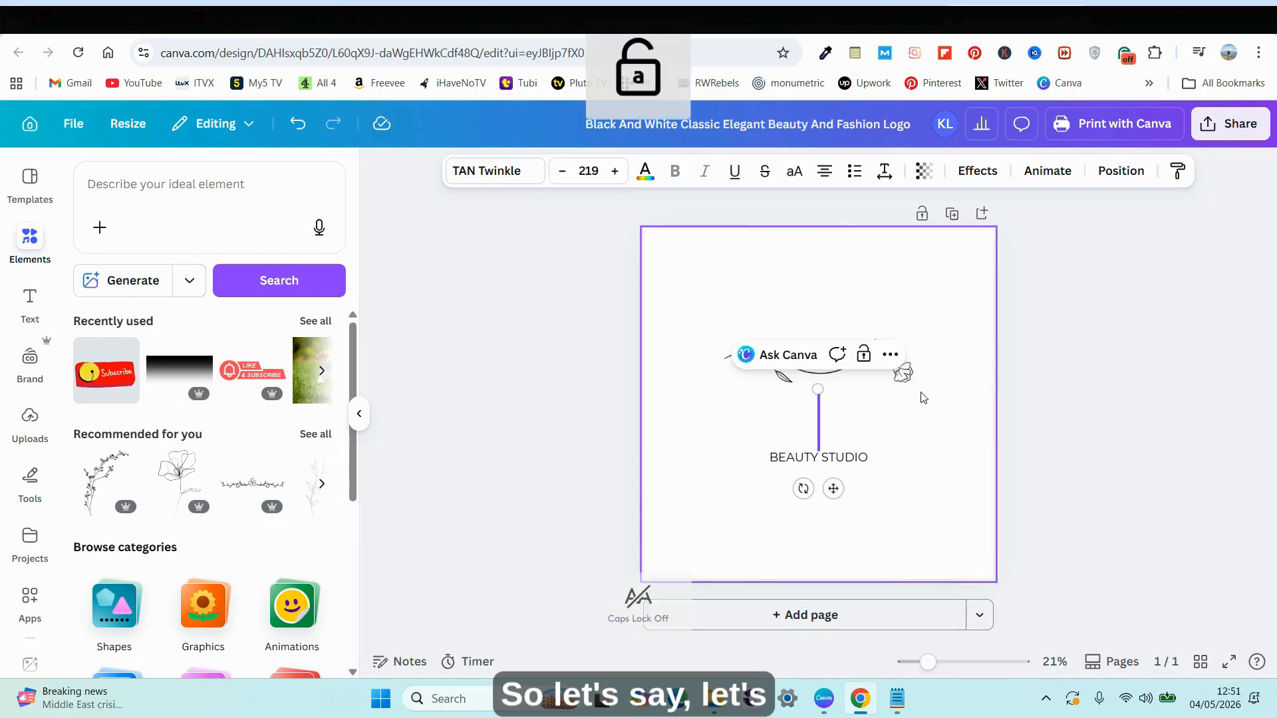
{"action": "type", "text": "Roses"}
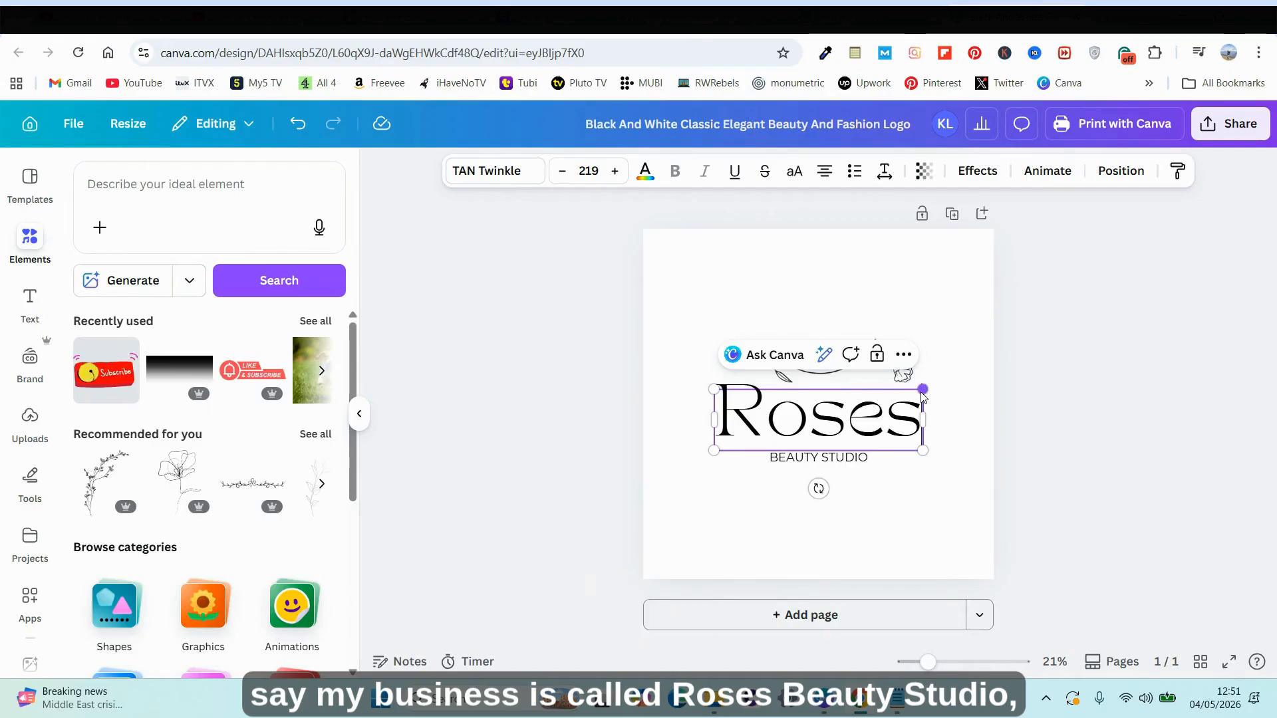
Step: Change the main logo text to all capitals so it reads "ROSES"
{"action": "key", "text": "BackSpace"}
{"action": "key", "text": "BackSpace"}
{"action": "key", "text": "BackSpace"}
{"action": "key", "text": "BackSpace"}
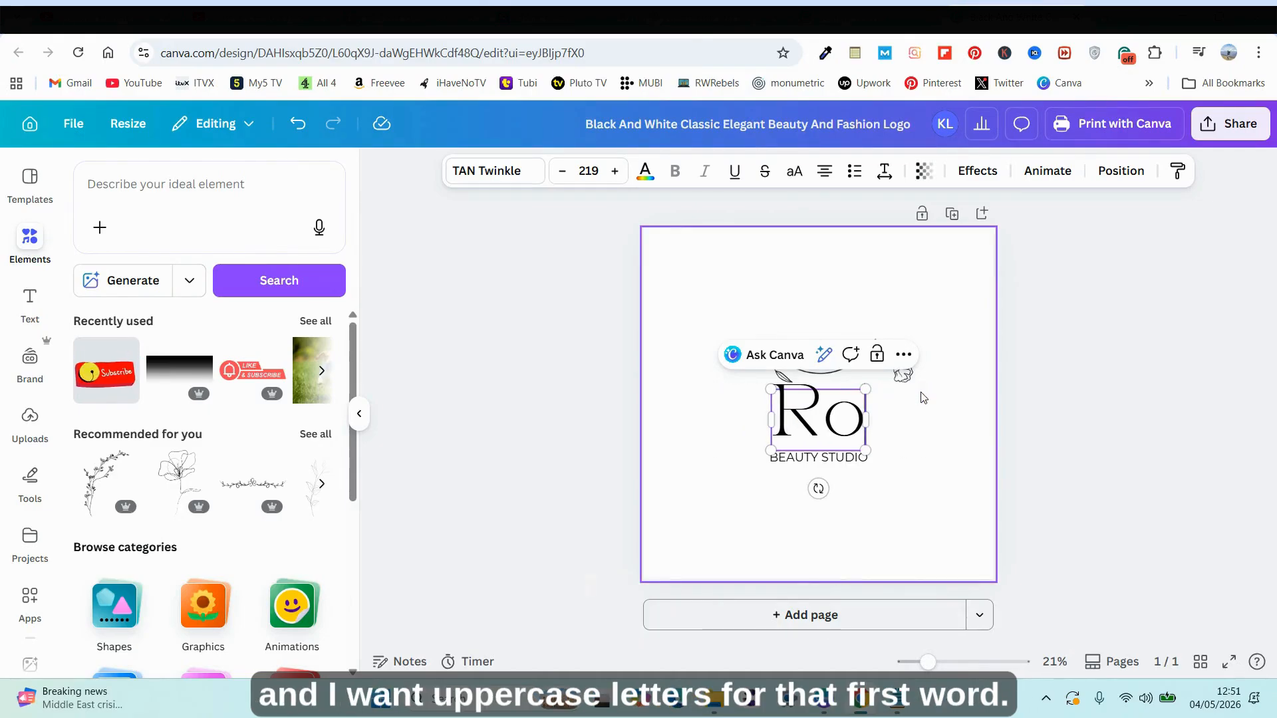
{"action": "key", "text": "Caps_Lock"}
{"action": "type", "text": "OSES"}
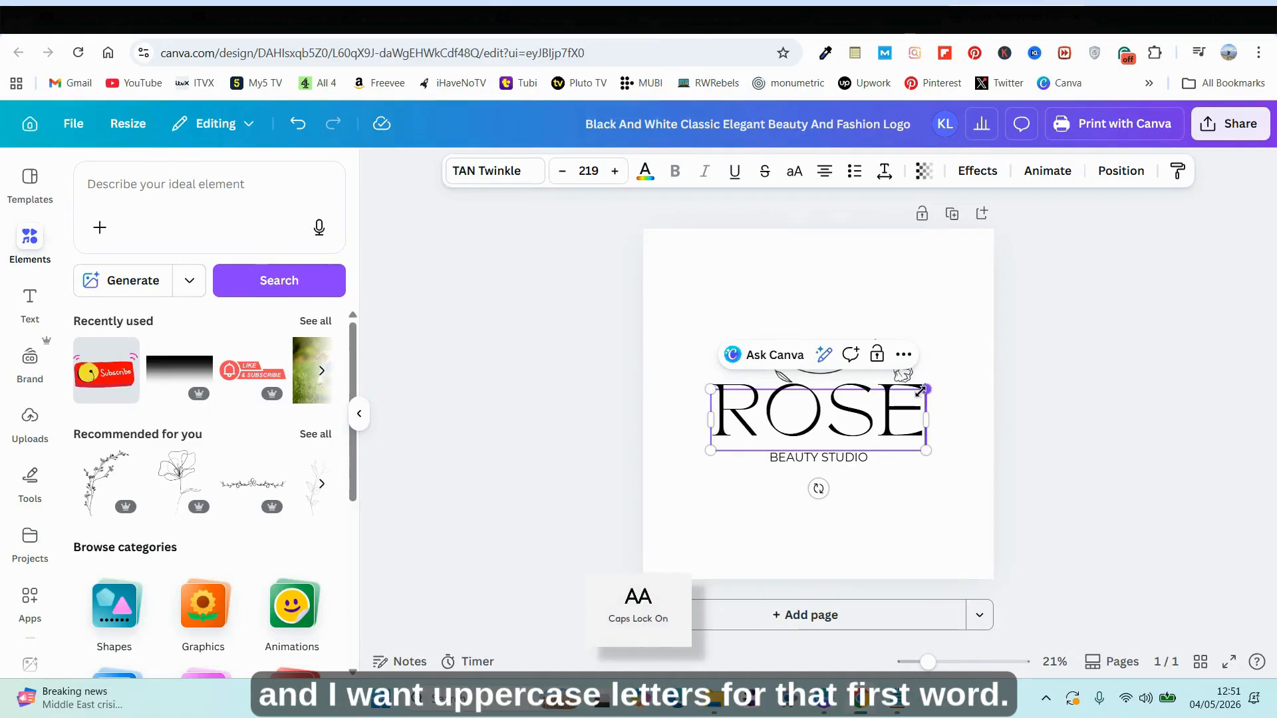
{"action": "left_click", "coordinate": [1230, 499]}
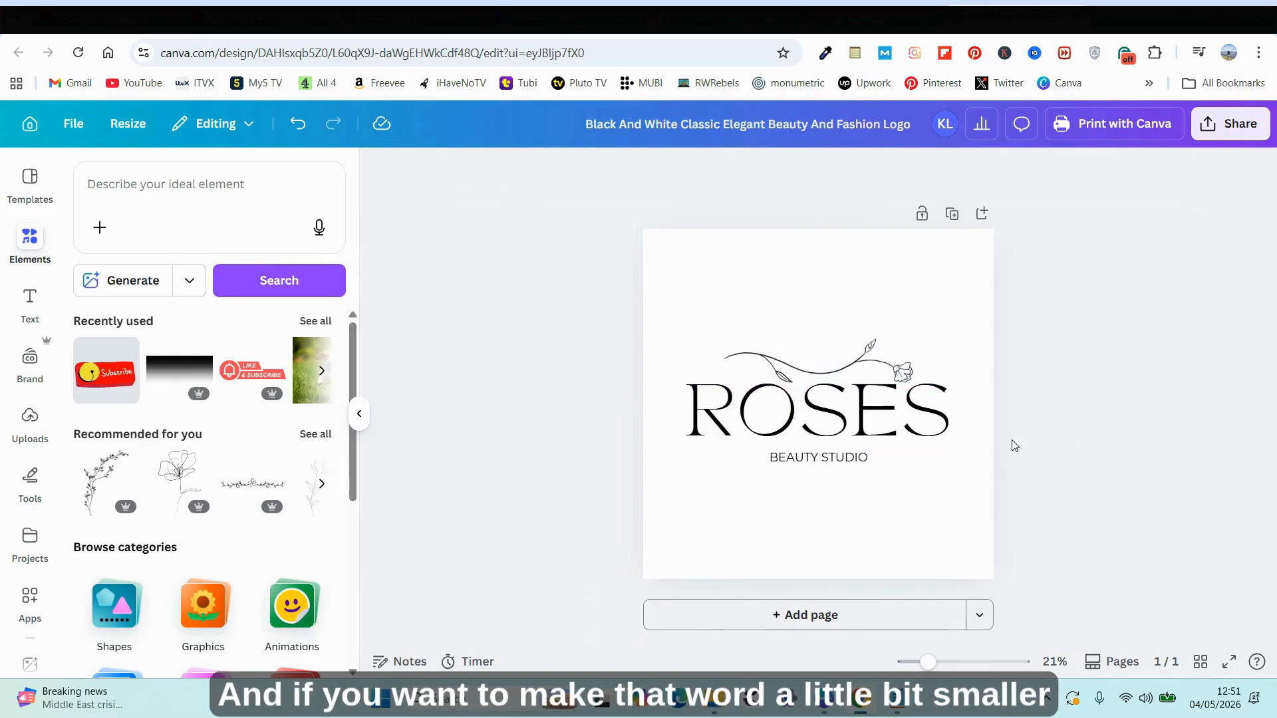
Step: Reduce the font size of the ROSES text to 210
{"action": "left_click", "coordinate": [858, 436]}
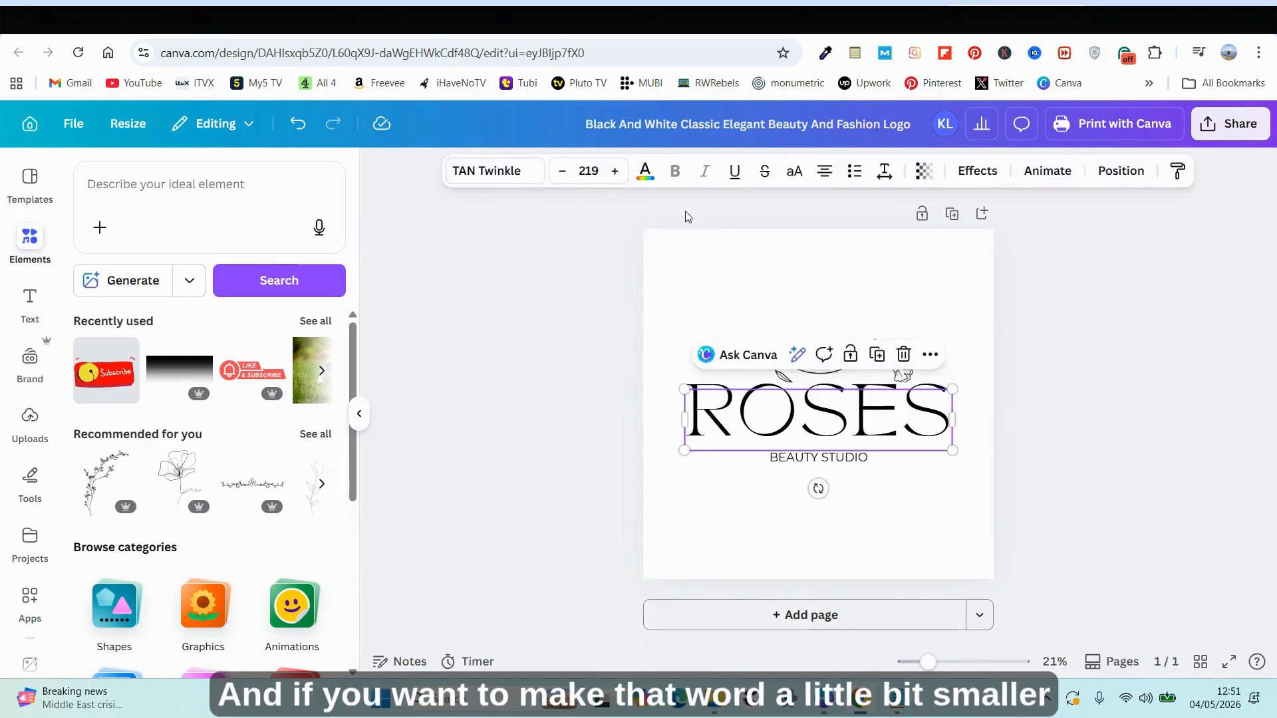
{"action": "left_click", "coordinate": [564, 171]}
{"action": "left_click", "coordinate": [564, 171]}
{"action": "left_click", "coordinate": [564, 171]}
{"action": "left_click", "coordinate": [564, 170]}
{"action": "left_click", "coordinate": [564, 171]}
{"action": "left_click", "coordinate": [564, 170]}
{"action": "left_click", "coordinate": [564, 171]}
{"action": "left_click", "coordinate": [564, 170]}
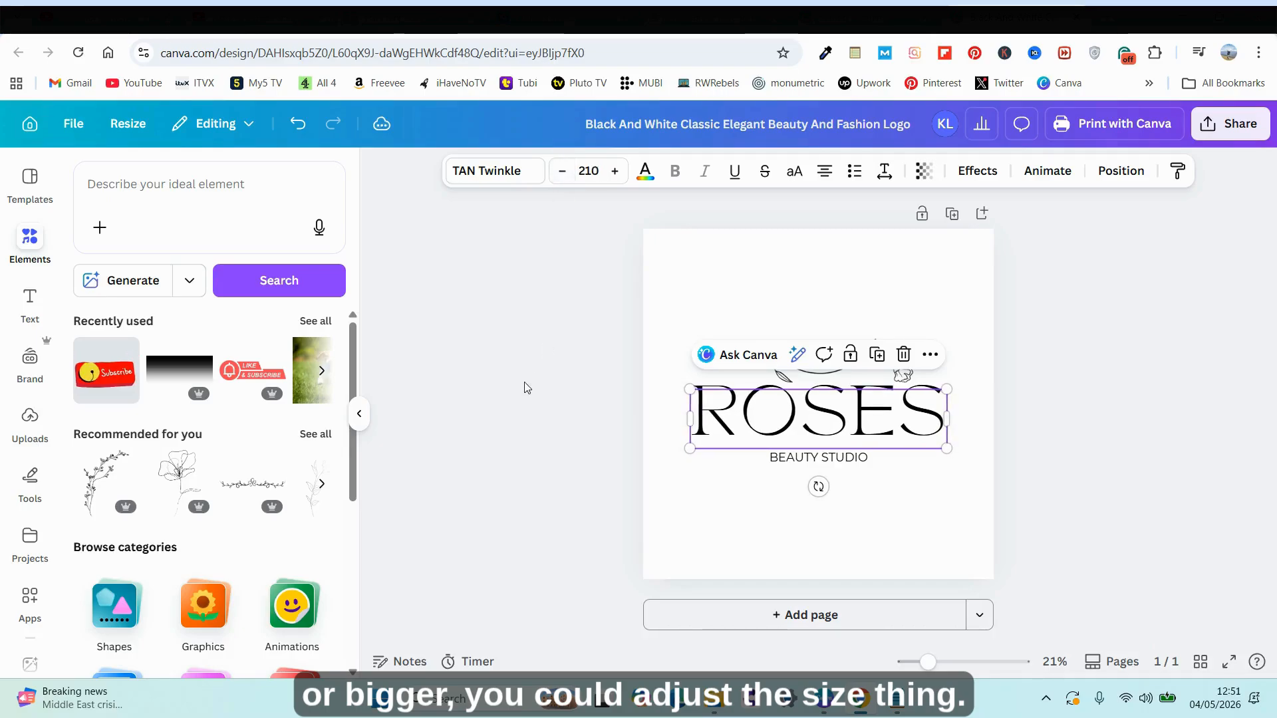
{"action": "left_click", "coordinate": [1154, 462]}
Step: Replace the BEAUTY STUDIO line under the main logo text with "NAIL SALON"
{"action": "left_click", "coordinate": [882, 461]}
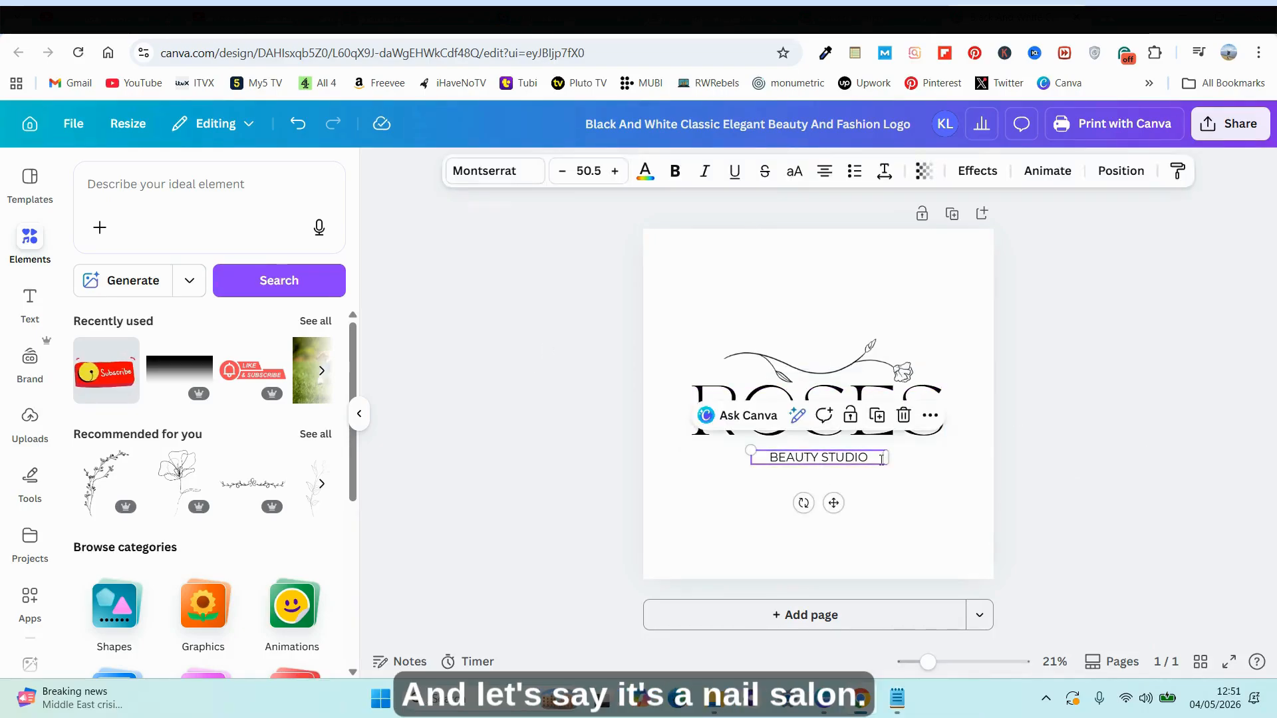
{"action": "left_click", "coordinate": [882, 460]}
{"action": "type", "text": "NAIL SALON"}
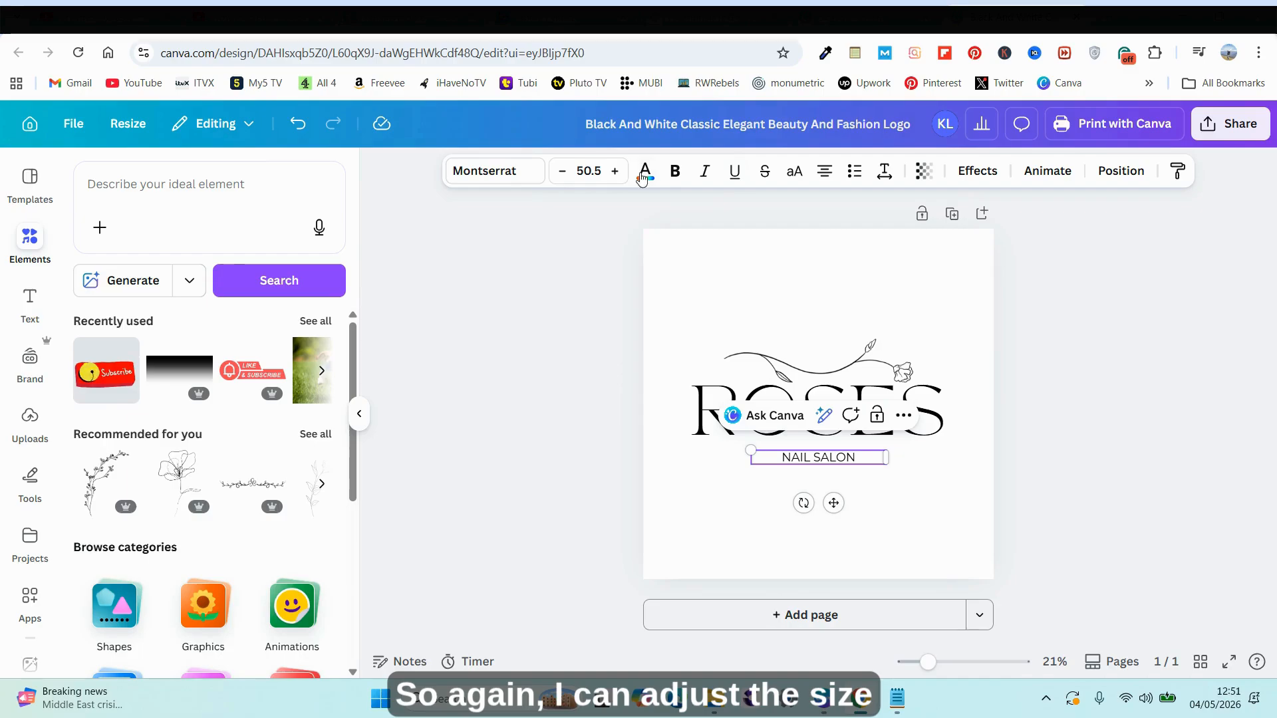
Step: Increase the font size of the NAIL SALON line to about 61
{"action": "left_click", "coordinate": [615, 171]}
{"action": "left_click", "coordinate": [616, 171]}
{"action": "left_click", "coordinate": [616, 171]}
{"action": "left_click", "coordinate": [616, 171]}
{"action": "left_click", "coordinate": [617, 171]}
{"action": "left_click", "coordinate": [618, 170]}
{"action": "left_click", "coordinate": [620, 170]}
{"action": "left_click", "coordinate": [620, 170]}
{"action": "left_click", "coordinate": [619, 171]}
{"action": "left_click", "coordinate": [620, 170]}
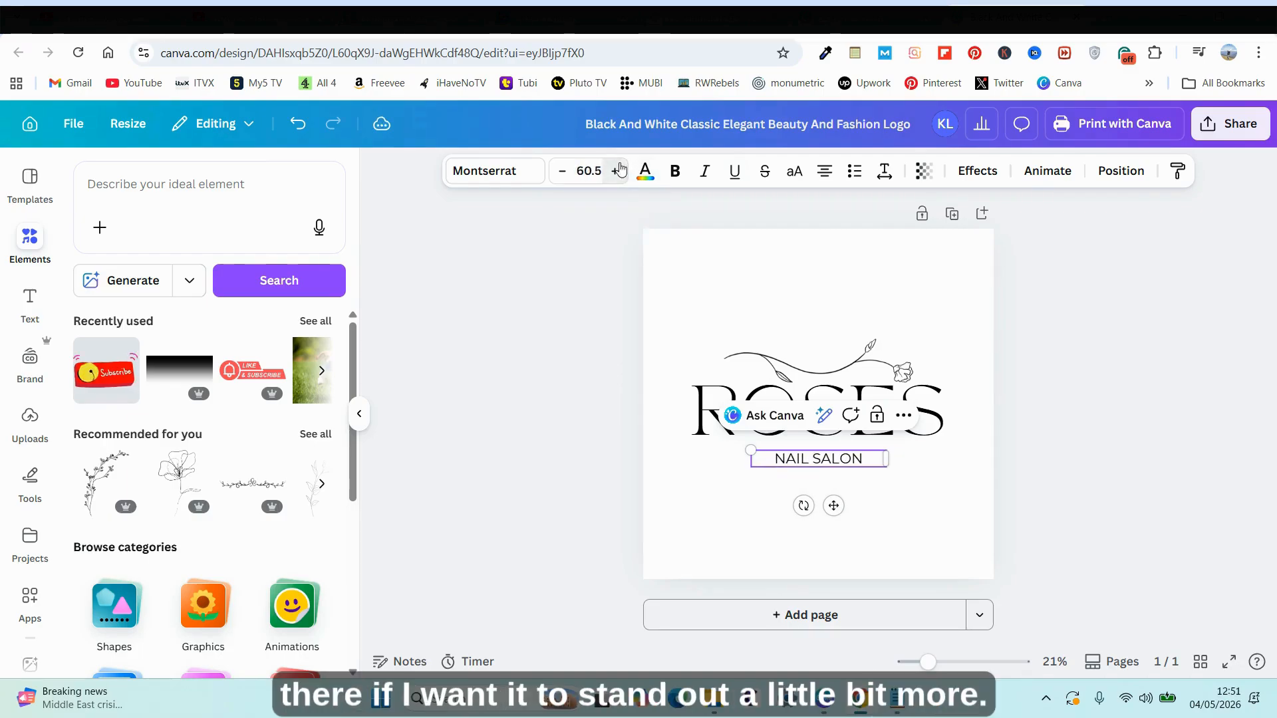
{"action": "left_click", "coordinate": [620, 171]}
{"action": "left_click", "coordinate": [1130, 453]}
Step: Try a light gray and a yellow-to-pink gradient as the logo's background, and set it back to white
{"action": "left_click", "coordinate": [833, 269]}
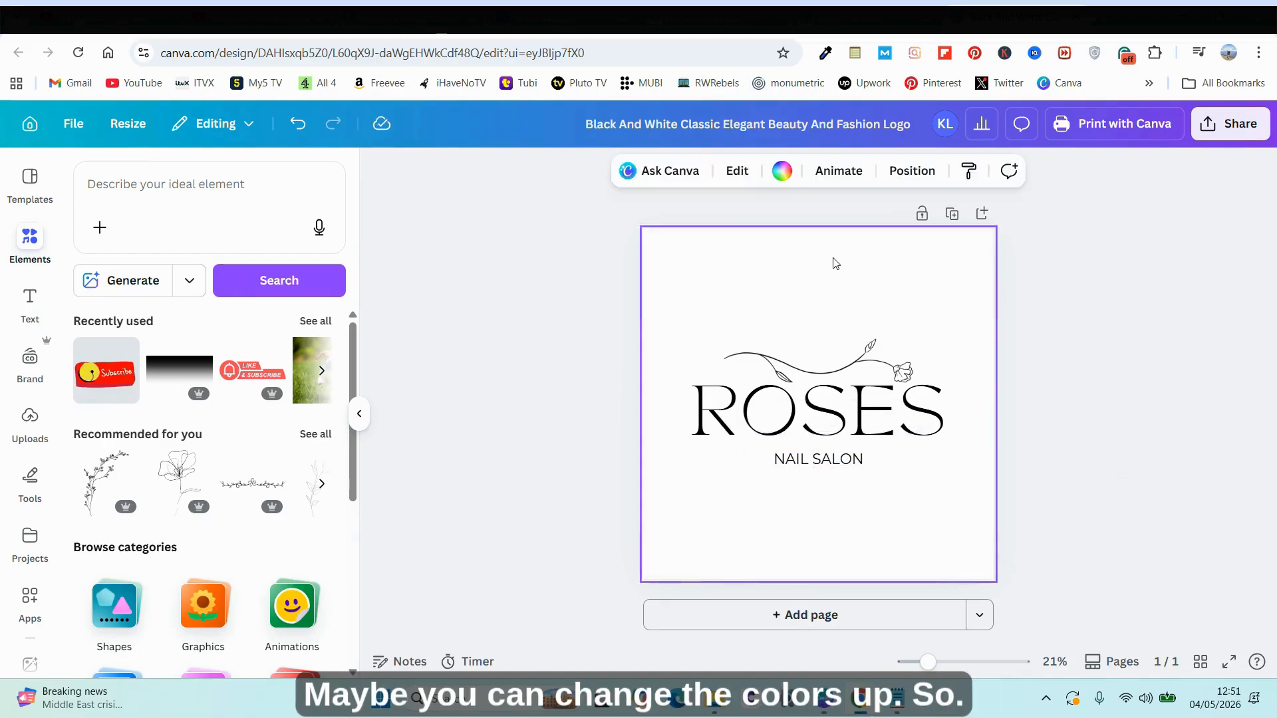
{"action": "left_click", "coordinate": [782, 172]}
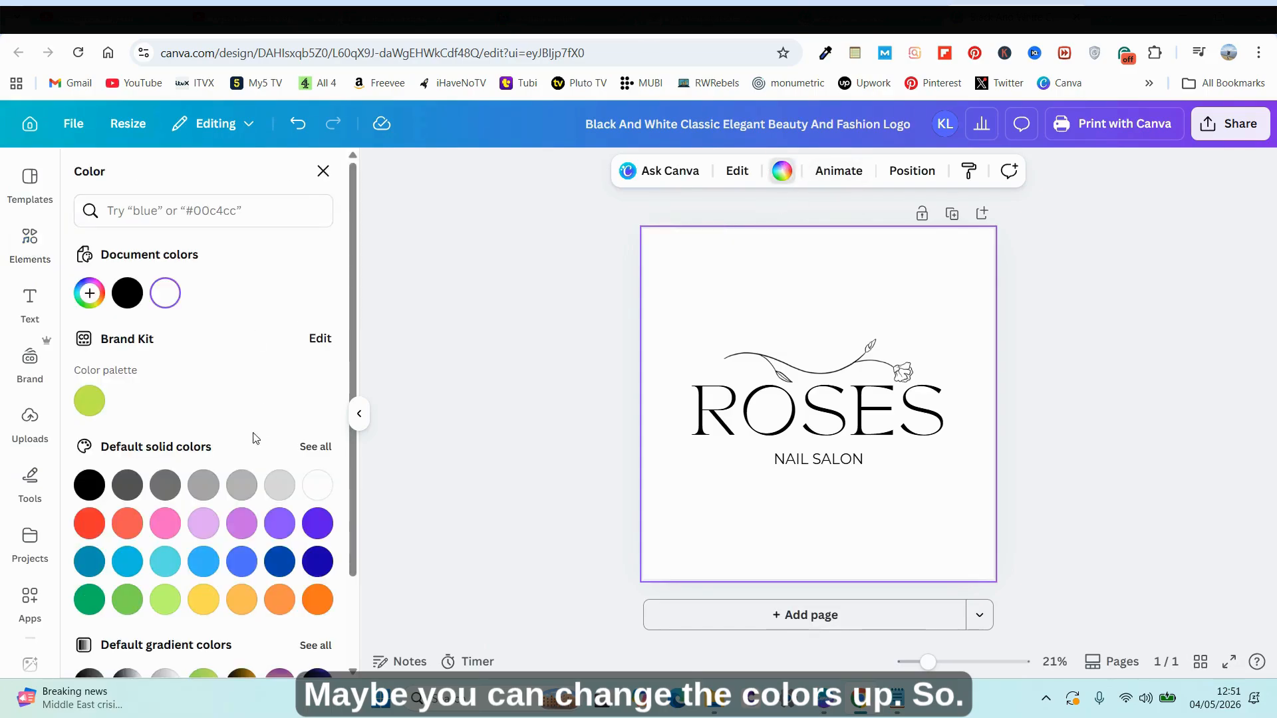
{"action": "scroll", "coordinate": [259, 425], "scroll_direction": "down", "scroll_amount": 3}
{"action": "left_click", "coordinate": [277, 376]}
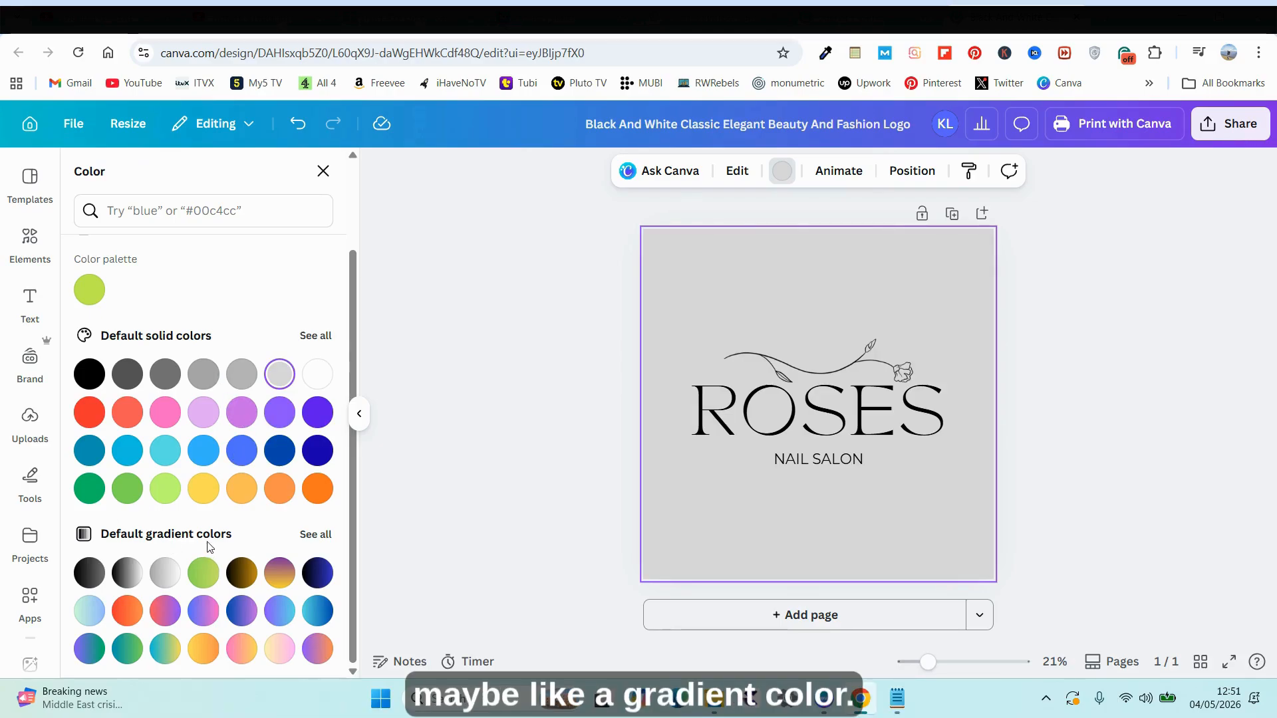
{"action": "left_click", "coordinate": [275, 662]}
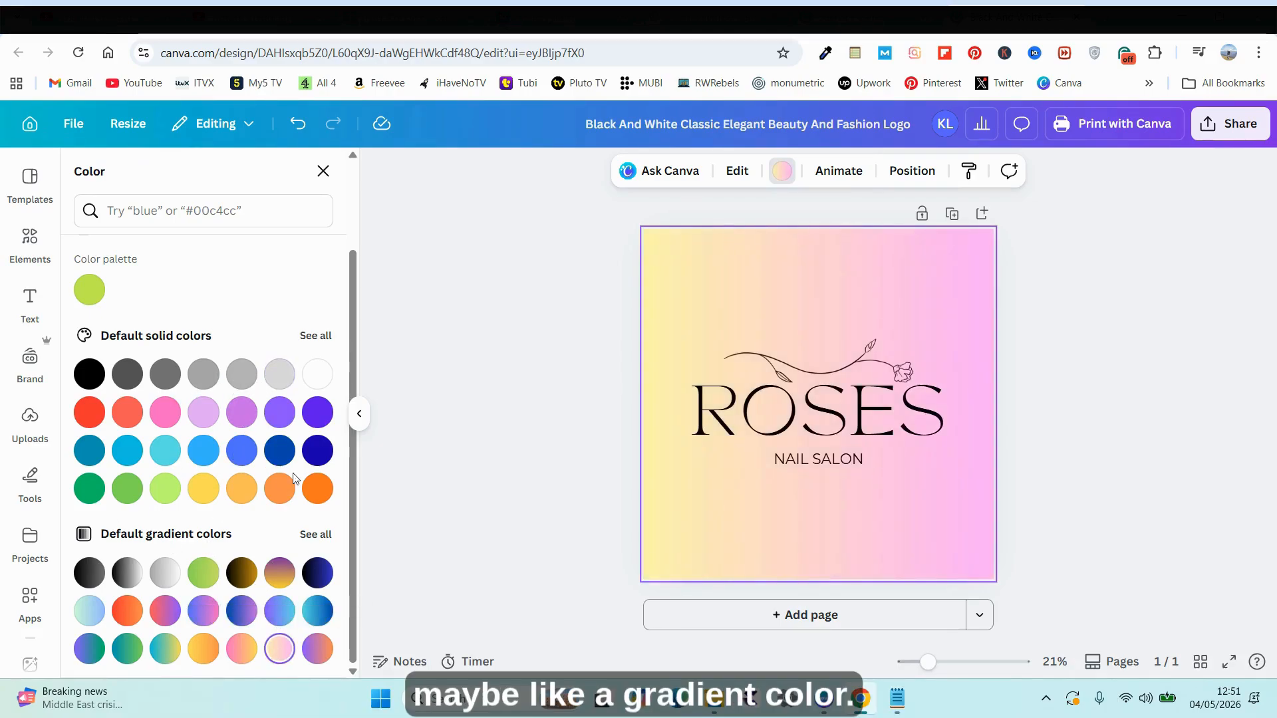
{"action": "left_click", "coordinate": [317, 374]}
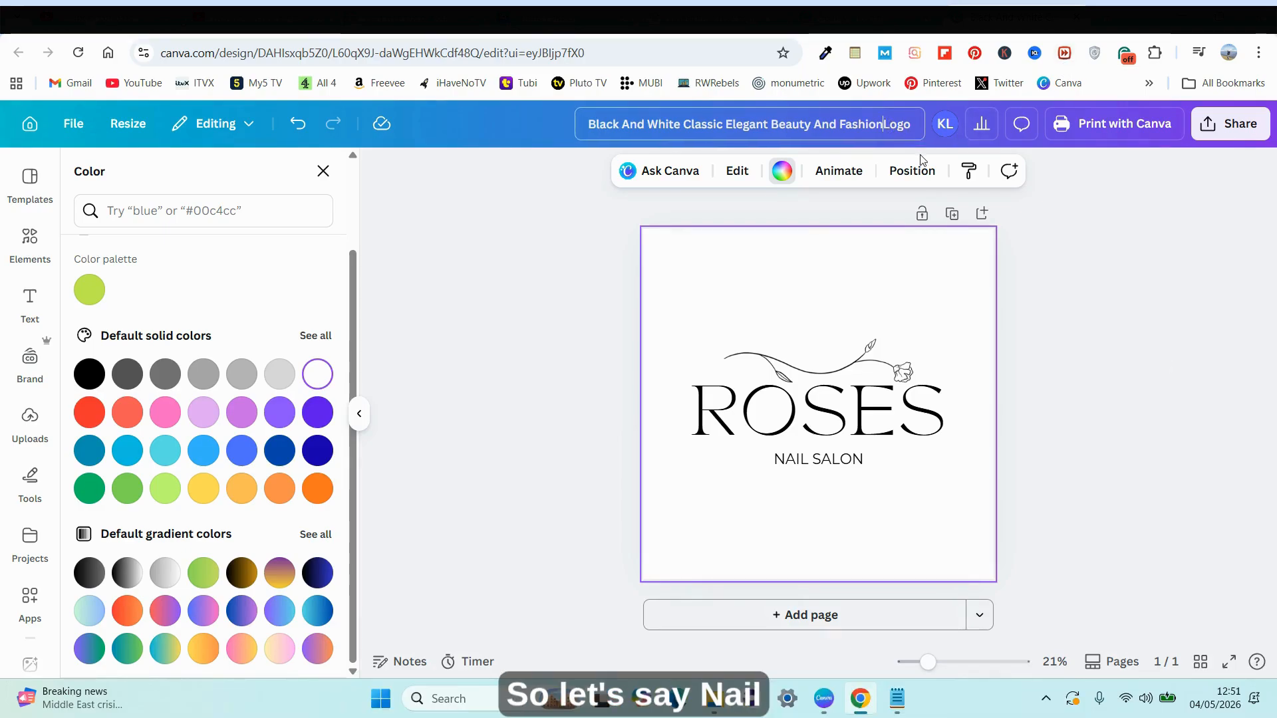
Step: Rename the design as "NAIL SALON Logo"
{"action": "key", "text": "BackSpace"}
{"action": "key", "text": "BackSpace"}
{"action": "key", "text": "BackSpace"}
{"action": "key", "text": "BackSpace"}
{"action": "key", "text": "BackSpace"}
{"action": "key", "text": "BackSpace"}
{"action": "key", "text": "BackSpace"}
{"action": "key", "text": "BackSpace"}
{"action": "key", "text": "BackSpace"}
{"action": "key", "text": "BackSpace"}
{"action": "key", "text": "BackSpace"}
{"action": "key", "text": "BackSpace"}
{"action": "key", "text": "BackSpace"}
{"action": "key", "text": "BackSpace"}
{"action": "key", "text": "BackSpace"}
{"action": "key", "text": "BackSpace"}
{"action": "key", "text": "BackSpace"}
{"action": "key", "text": "BackSpace"}
{"action": "key", "text": "BackSpace"}
{"action": "key", "text": "BackSpace"}
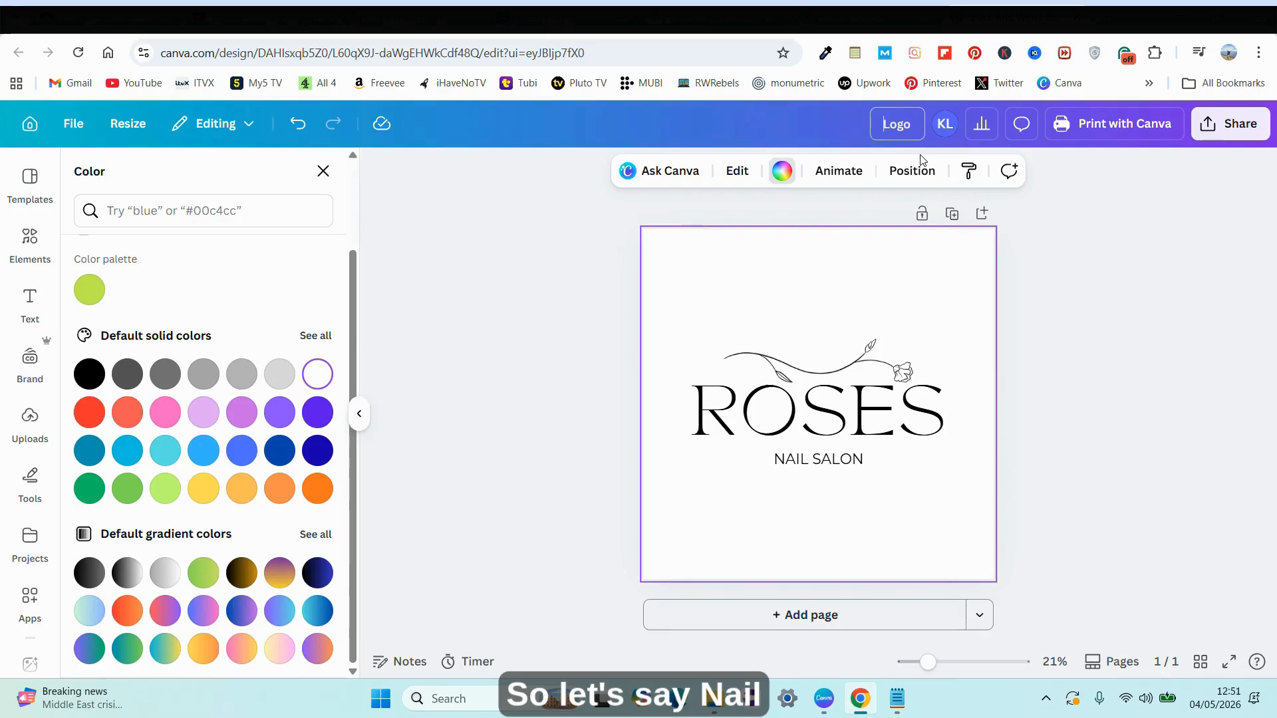
{"action": "type", "text": "NAIL SALON"}
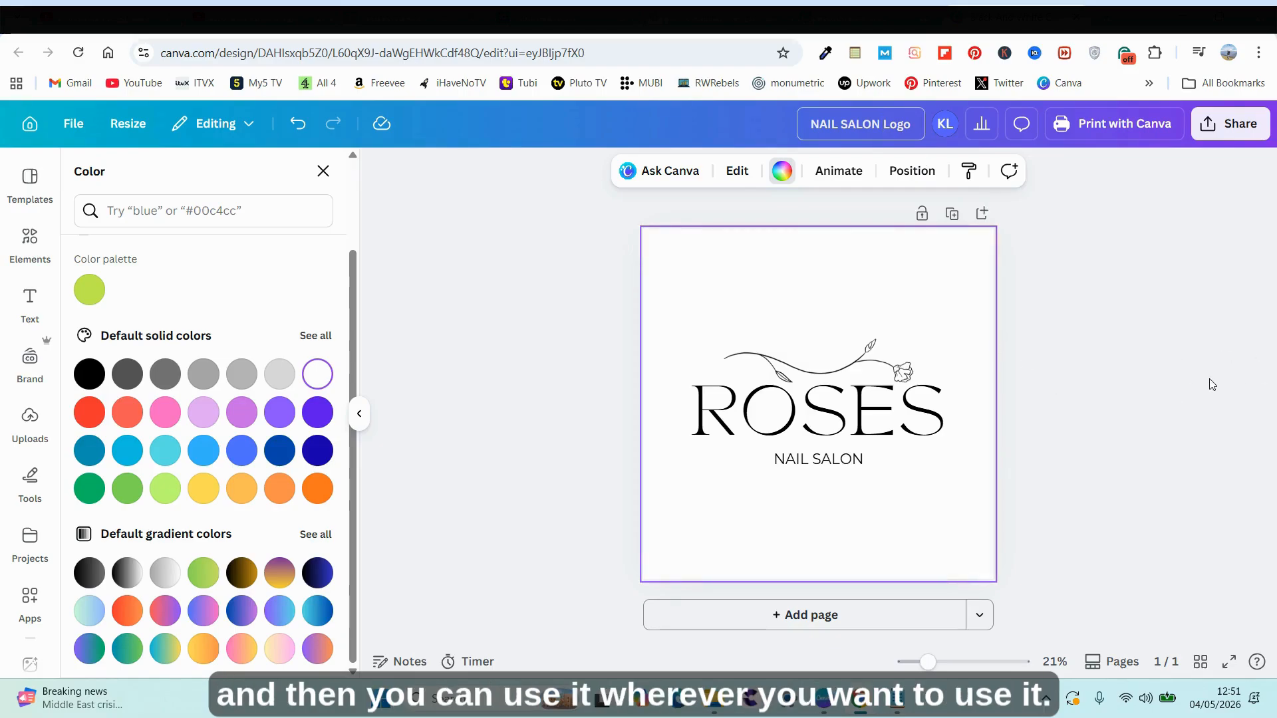
Step: Open the download settings for the logo and choose PNG as the file type
{"action": "left_click", "coordinate": [1239, 130]}
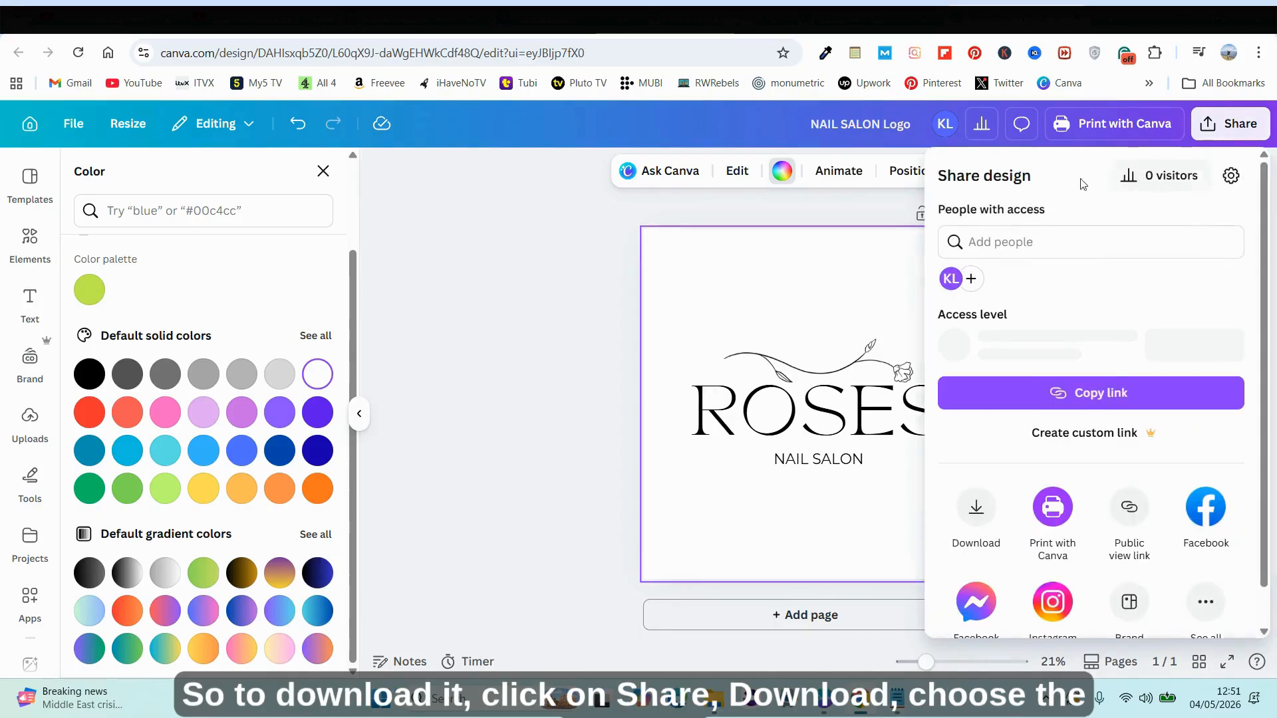
{"action": "left_click", "coordinate": [977, 514]}
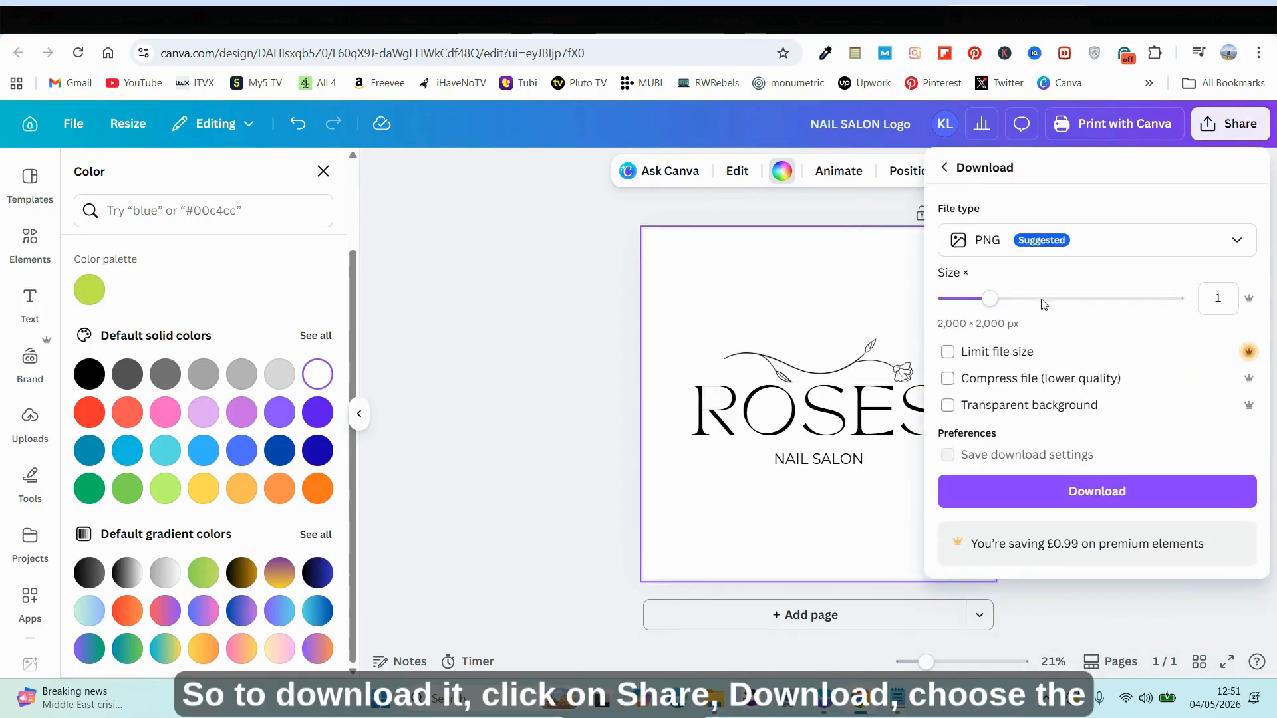
{"action": "left_click", "coordinate": [1237, 240]}
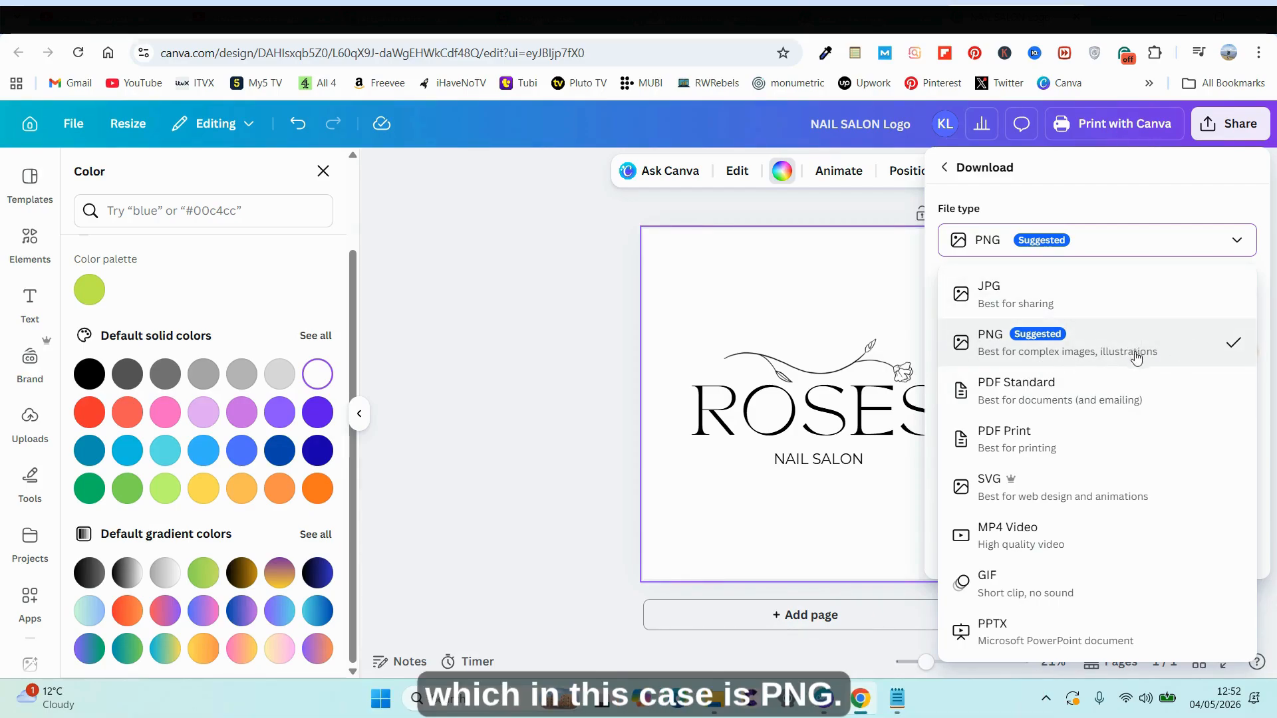
{"action": "left_click", "coordinate": [1120, 340]}
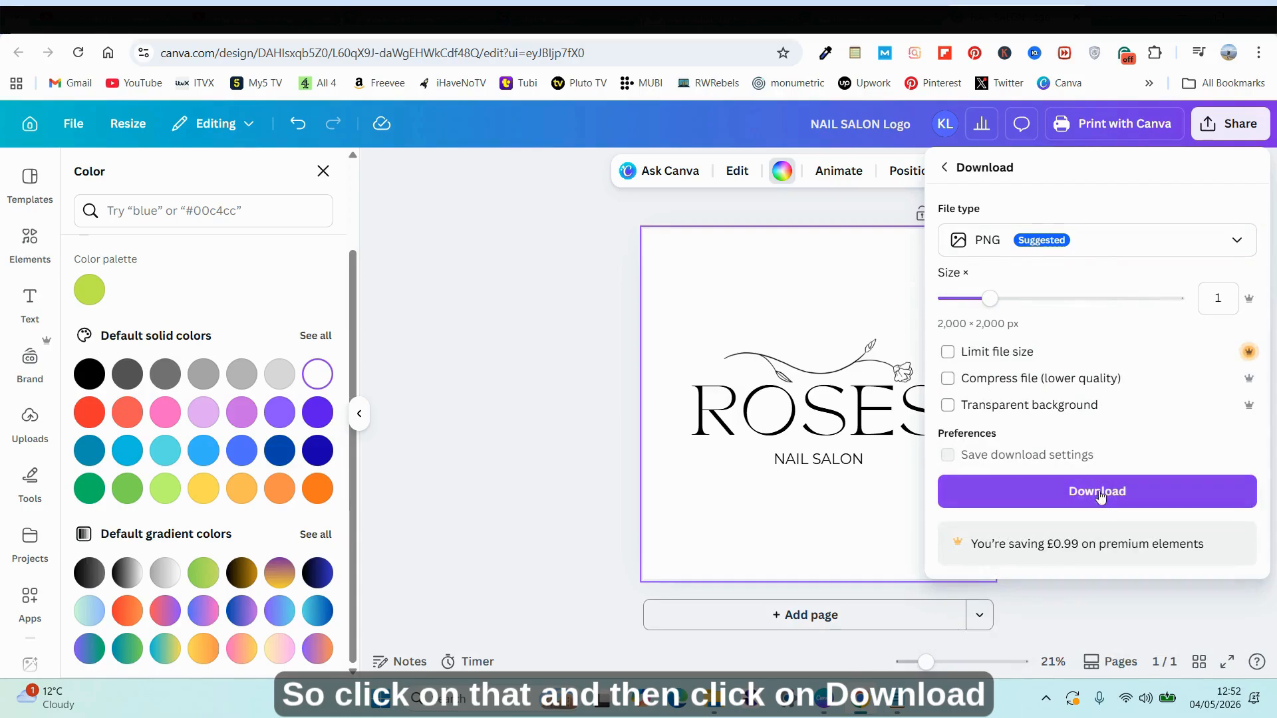